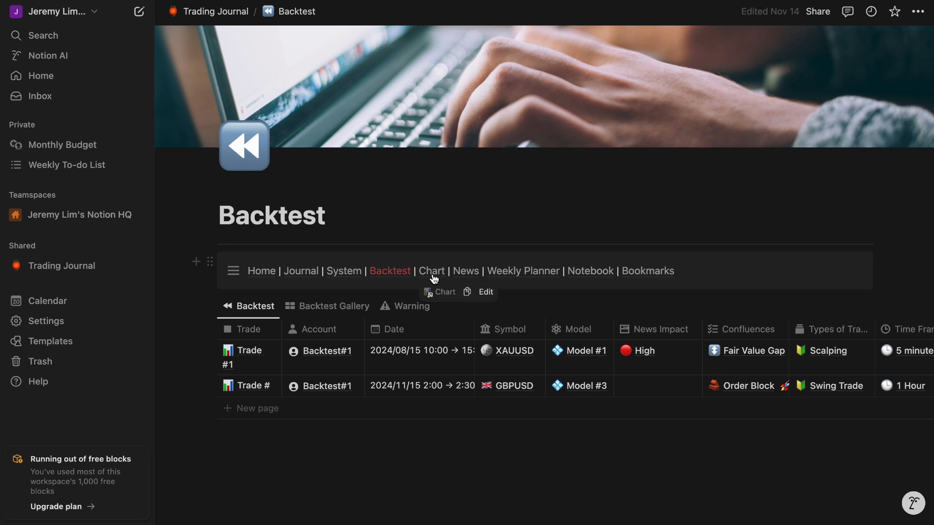
Open the trading journal's Chart page and look over the embedded EURUSD chart.
click(432, 272)
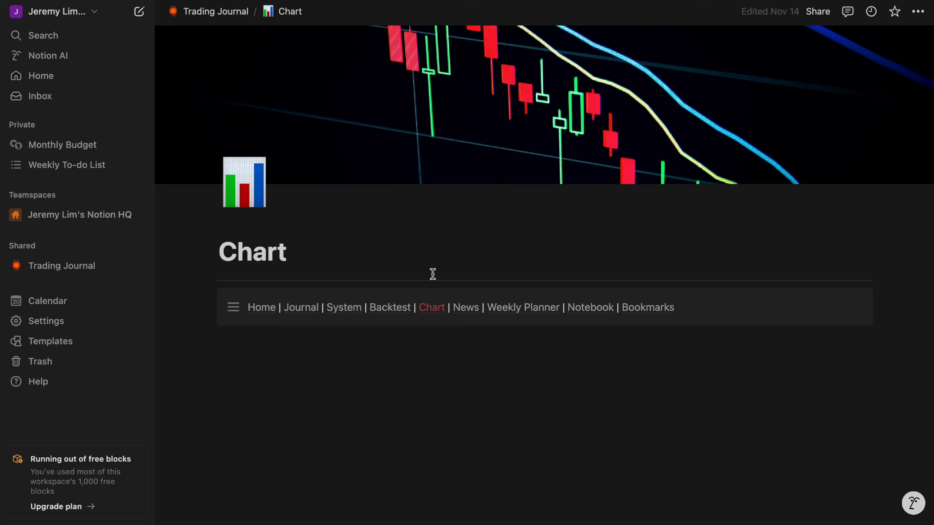
scroll(436, 303, down, 3)
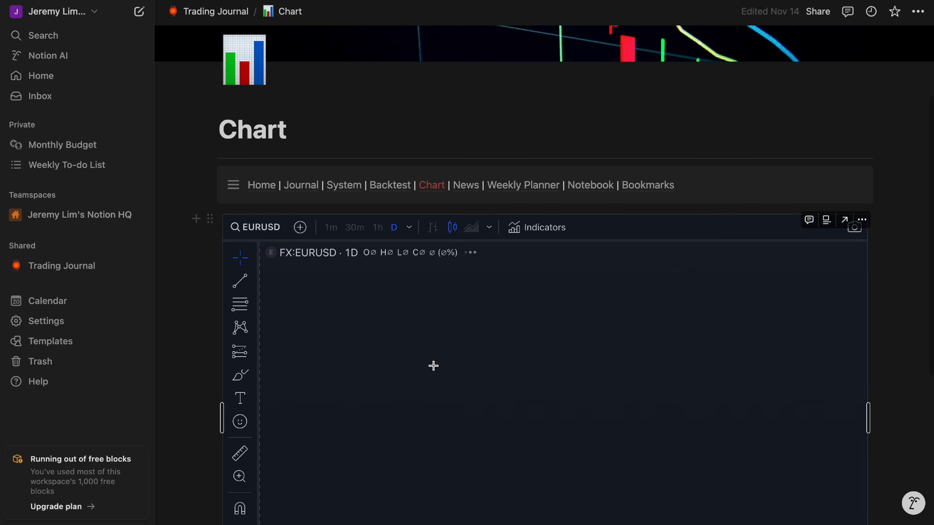
scroll(890, 305, down, 2)
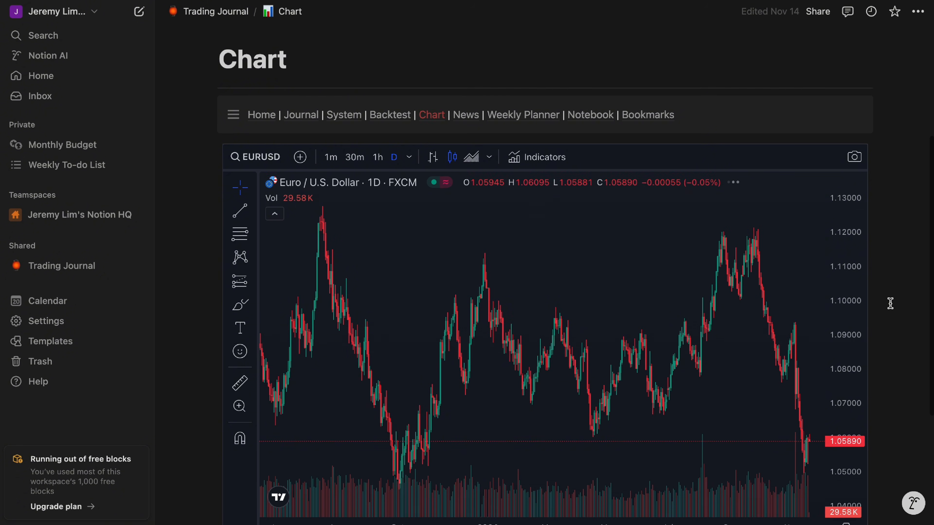
scroll(890, 304, up, 2)
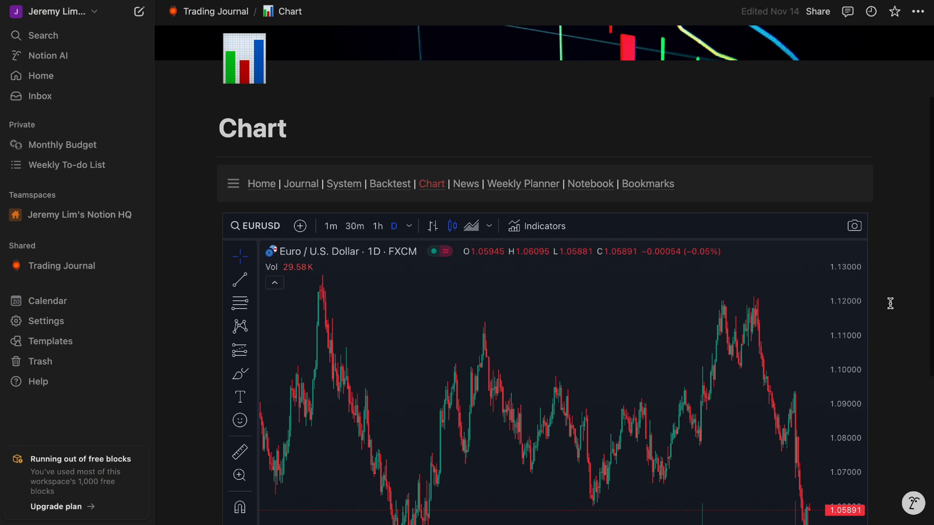
Open the News page and look over its ticker, economic calendar and Top Stories feed.
click(468, 186)
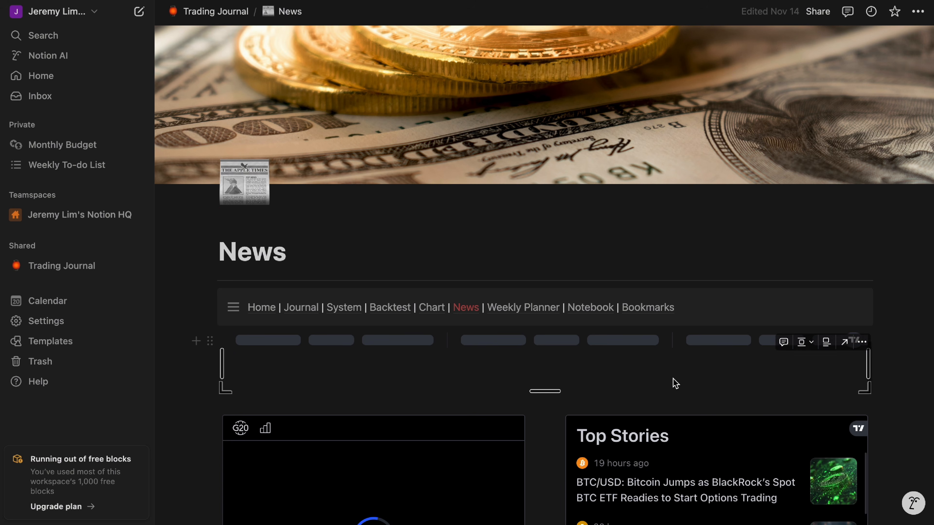
scroll(542, 471, down, 4)
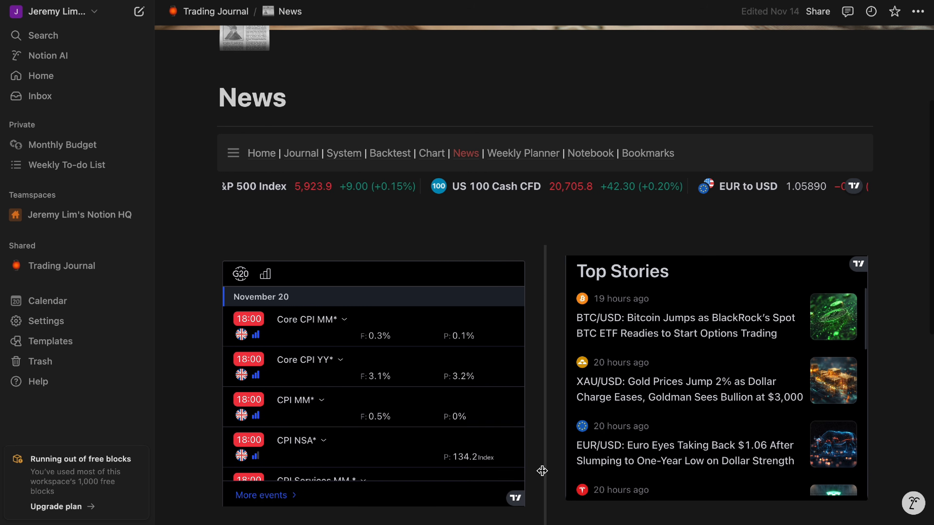
scroll(423, 426, down, 2)
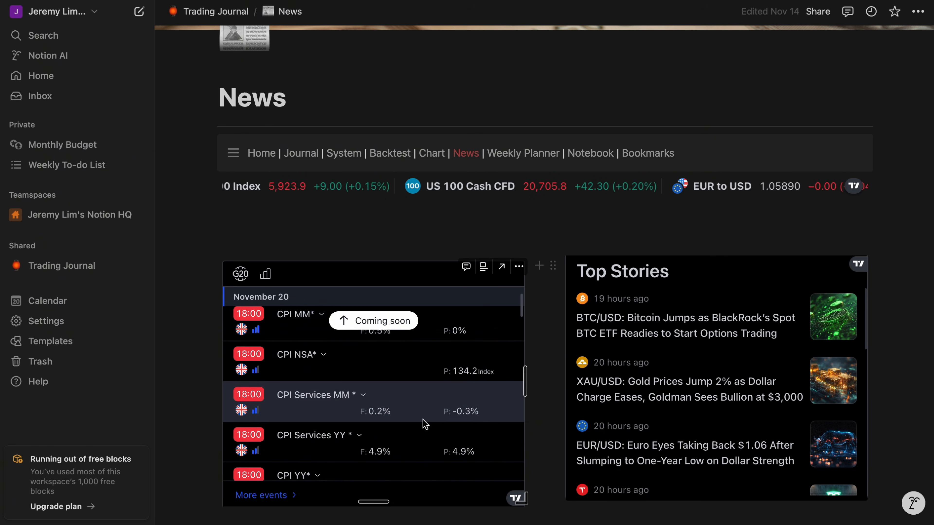
View the Weekly Planner page with its timer and calendar, followed by the Notebook page's board.
click(508, 153)
scroll(507, 334, down, 5)
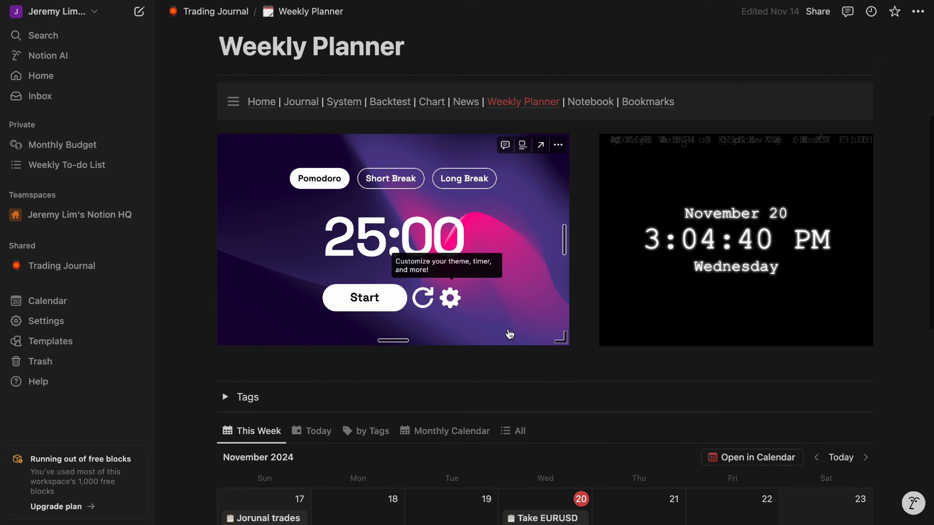
click(585, 95)
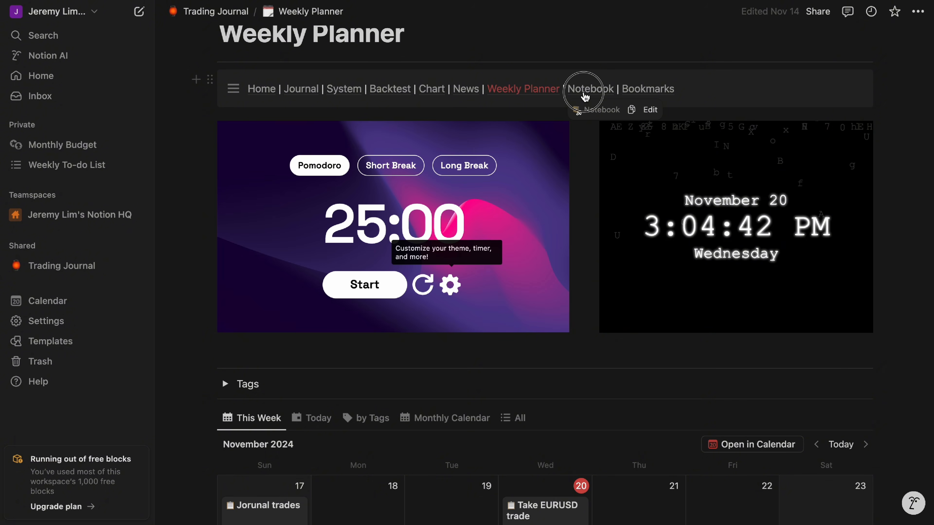
scroll(630, 346, down, 2)
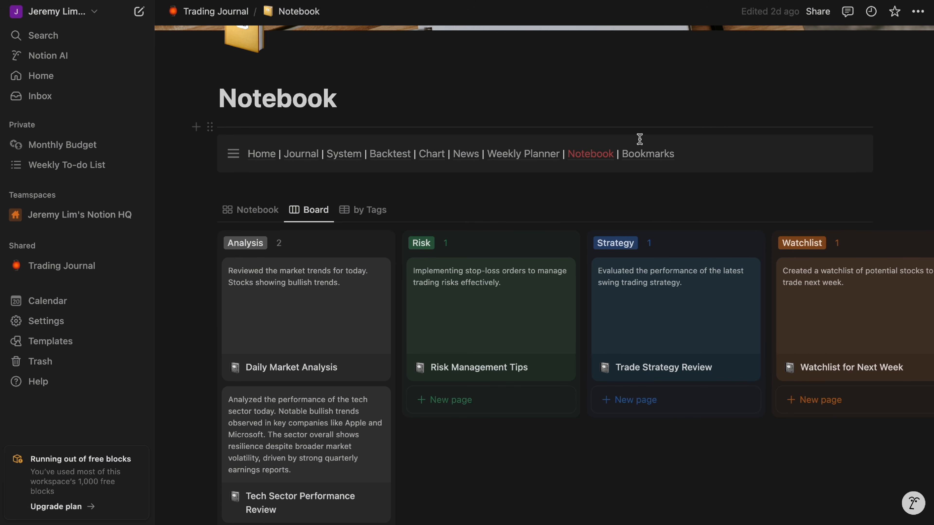
Open the Bookmarks page, look over the links grouped by tags, and switch to the Links view.
click(650, 154)
scroll(589, 390, down, 4)
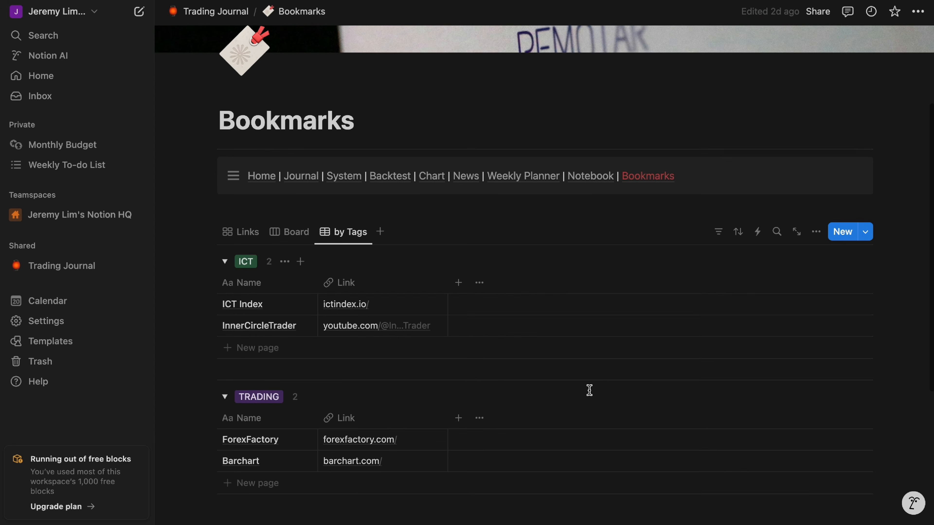
click(251, 234)
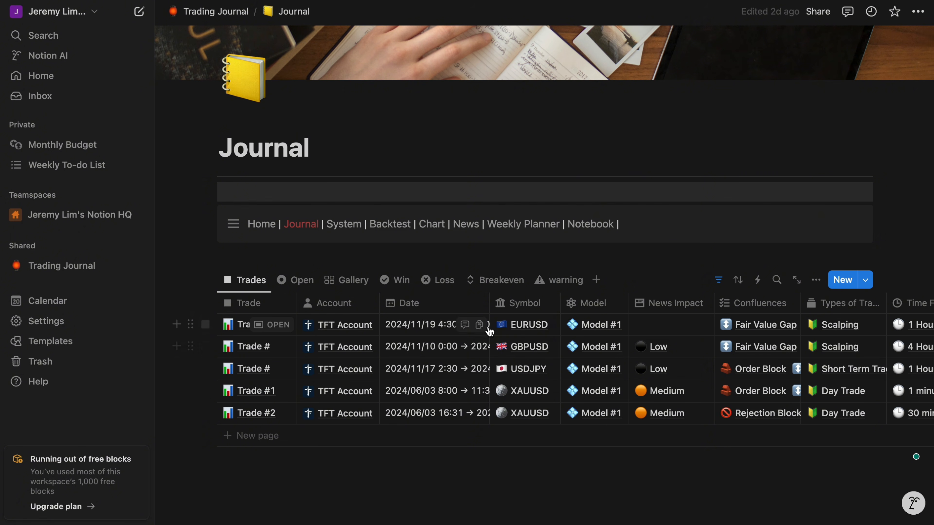
Examine the Journal page's Trades table across all its columns, from Trade and Account through to Psychology and Errors.
scroll(496, 327, right, 2)
scroll(496, 334, right, 4)
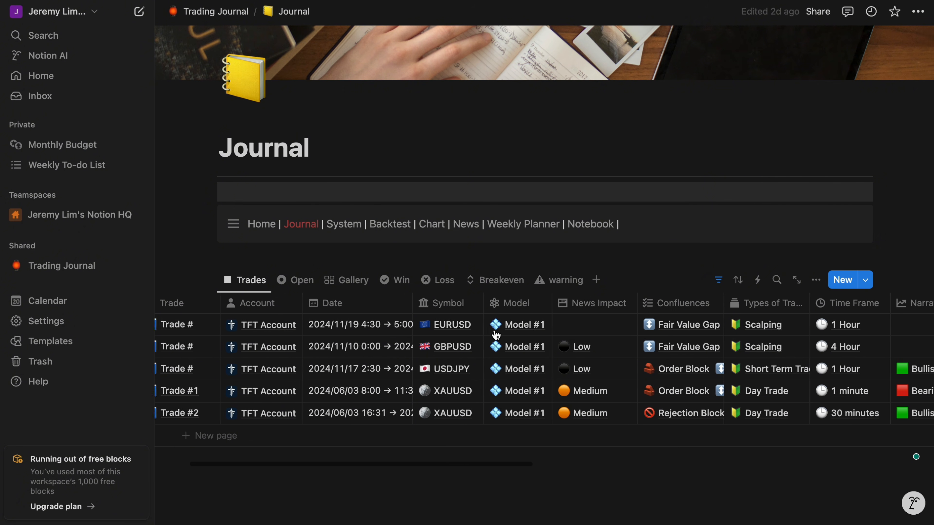
scroll(496, 334, right, 2)
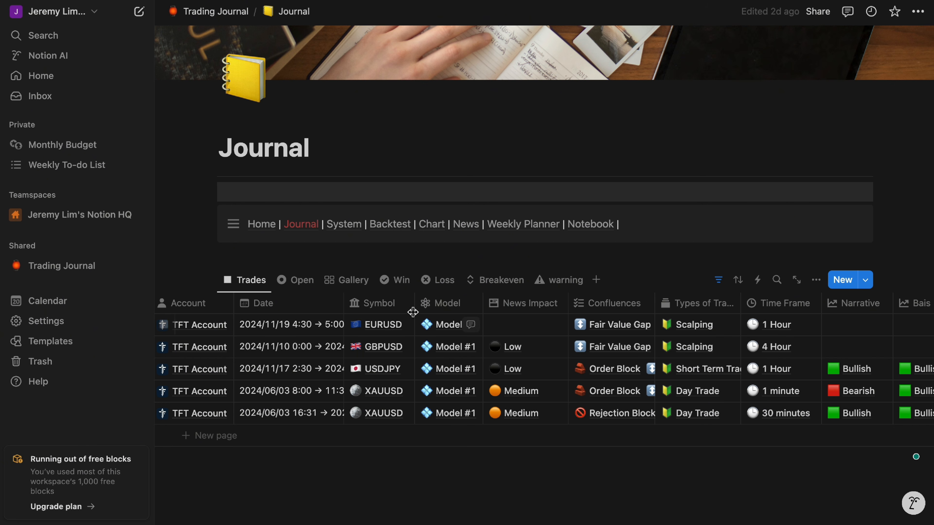
scroll(714, 349, right, 4)
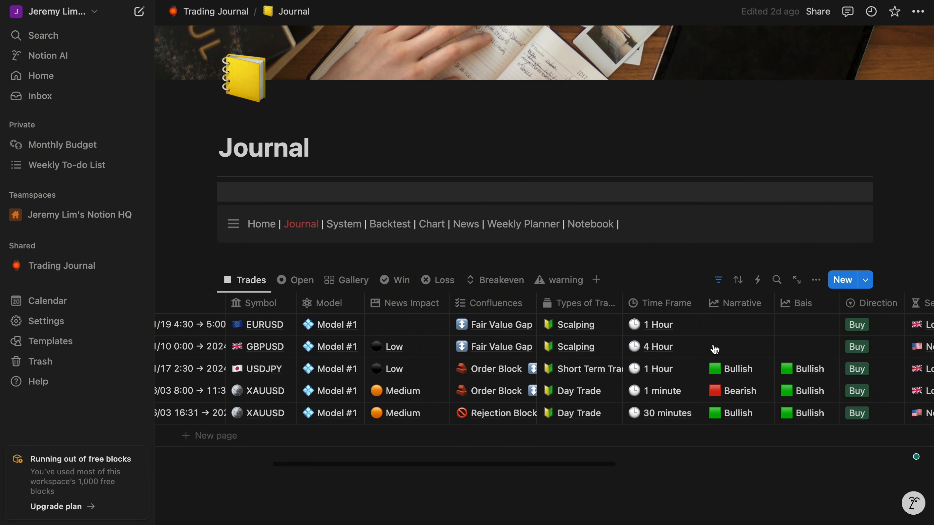
scroll(790, 302, right, 3)
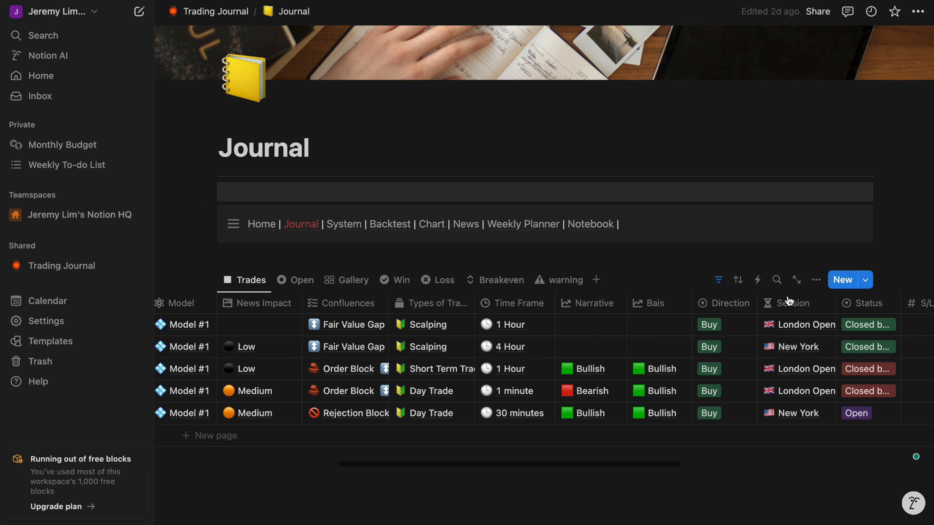
scroll(813, 353, right, 5)
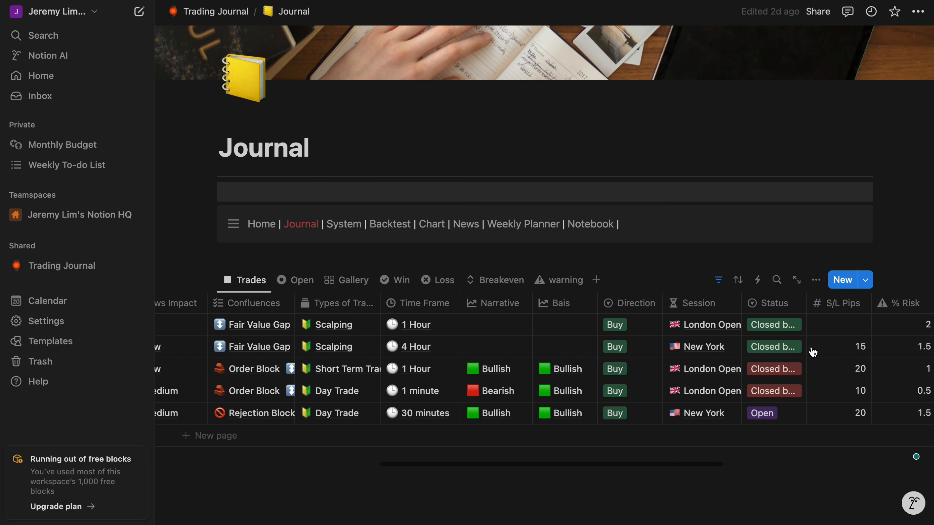
scroll(813, 352, right, 7)
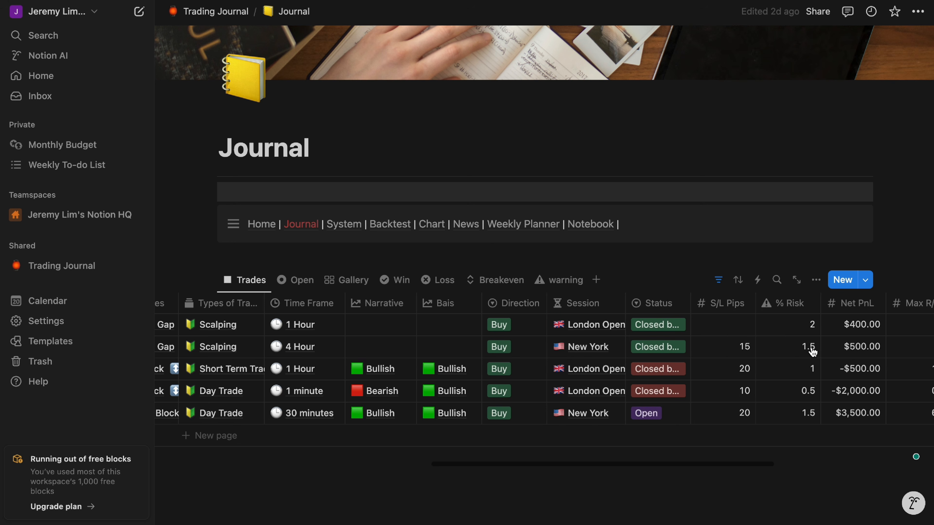
scroll(813, 353, right, 6)
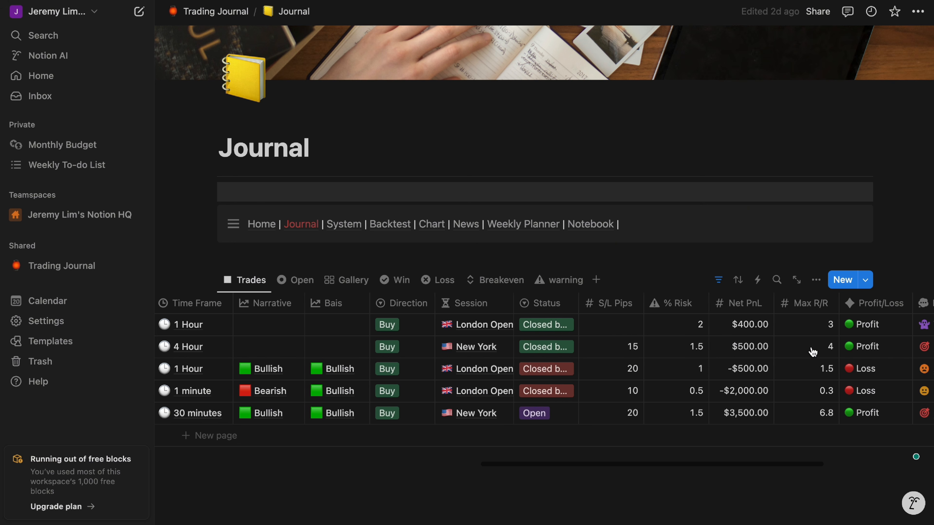
scroll(813, 352, right, 4)
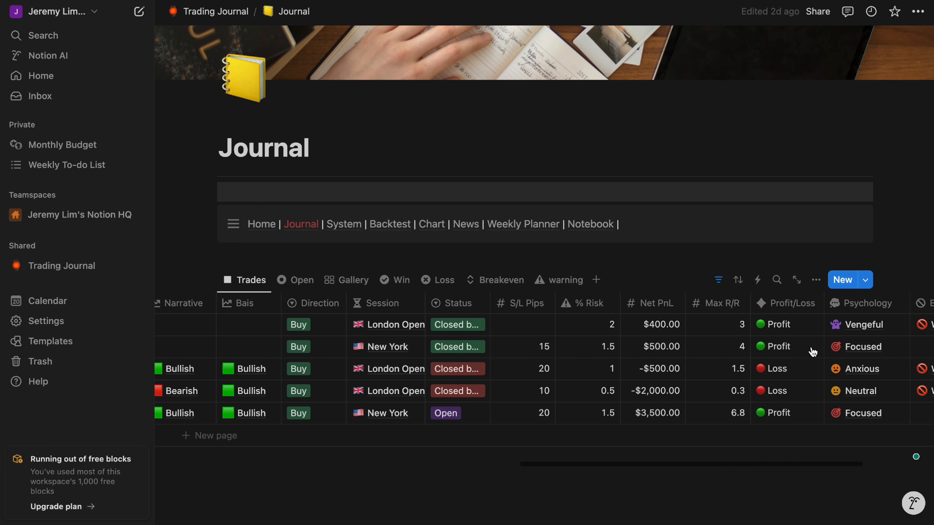
scroll(813, 353, right, 4)
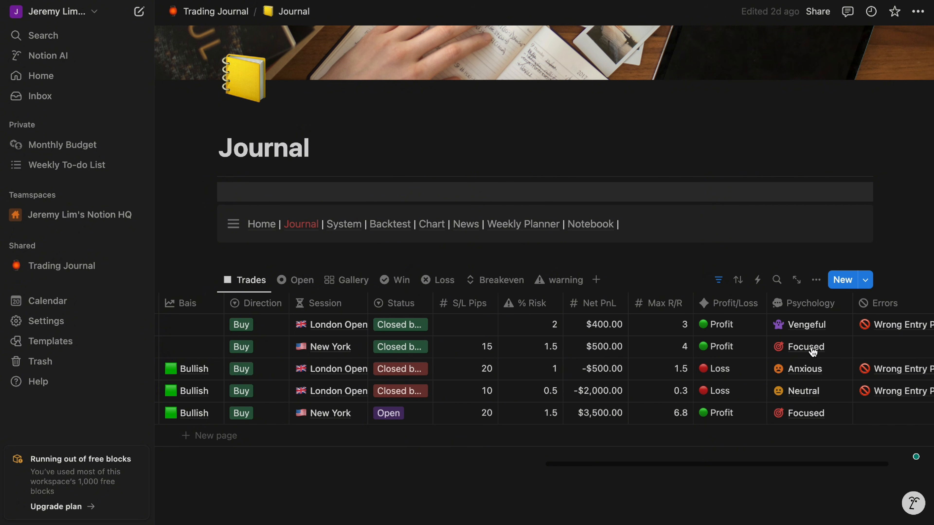
scroll(812, 353, right, 2)
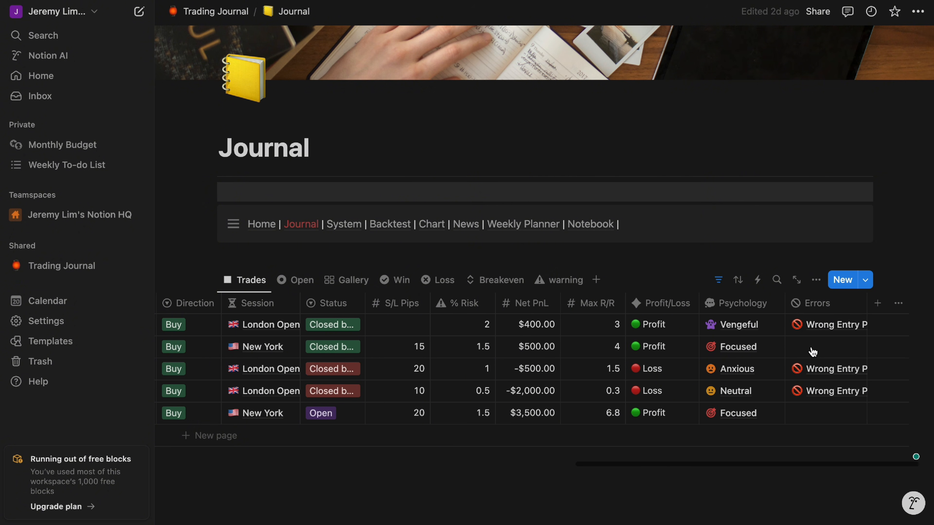
scroll(886, 319, right, 2)
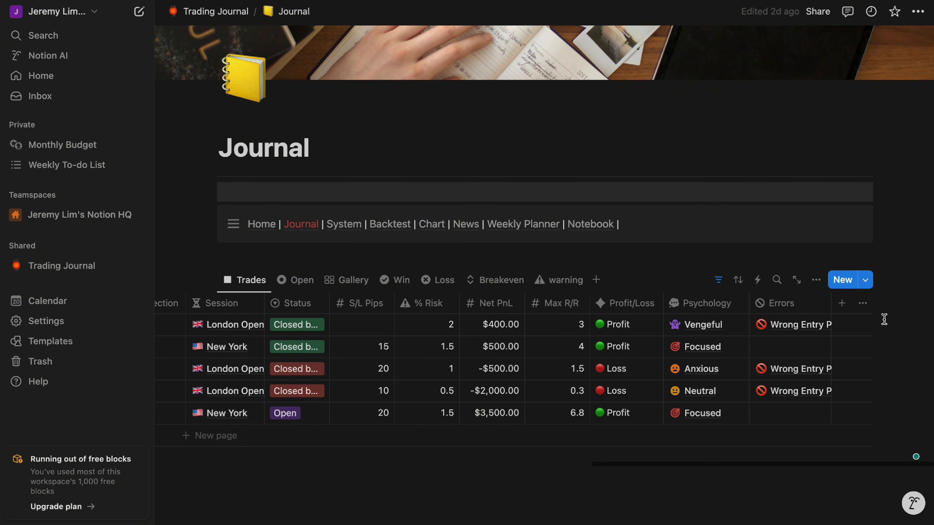
Create a new trade entry in the Journal and link its Account property to TFT Account.
click(843, 282)
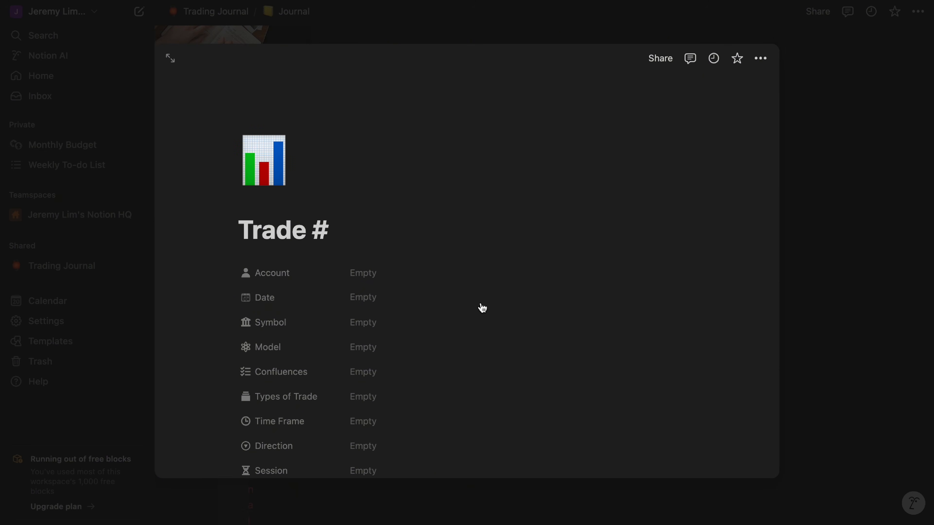
click(414, 299)
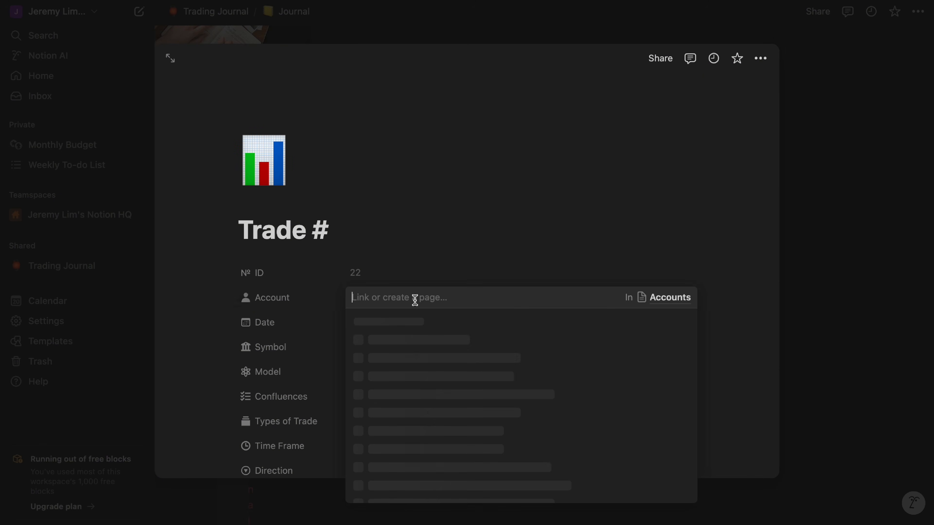
click(475, 347)
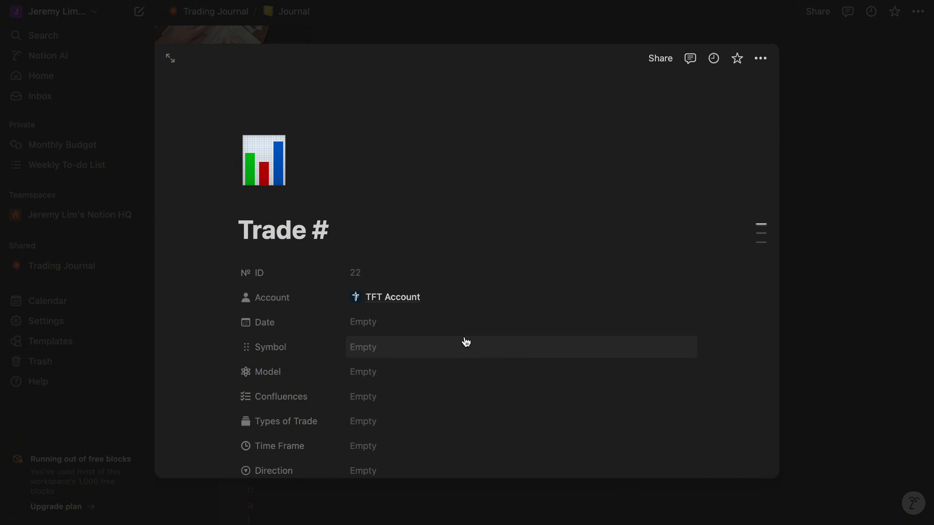
Set the trade's date to 2024/11/20 with an end date and times included, running from 4:30 to 5:00.
click(458, 327)
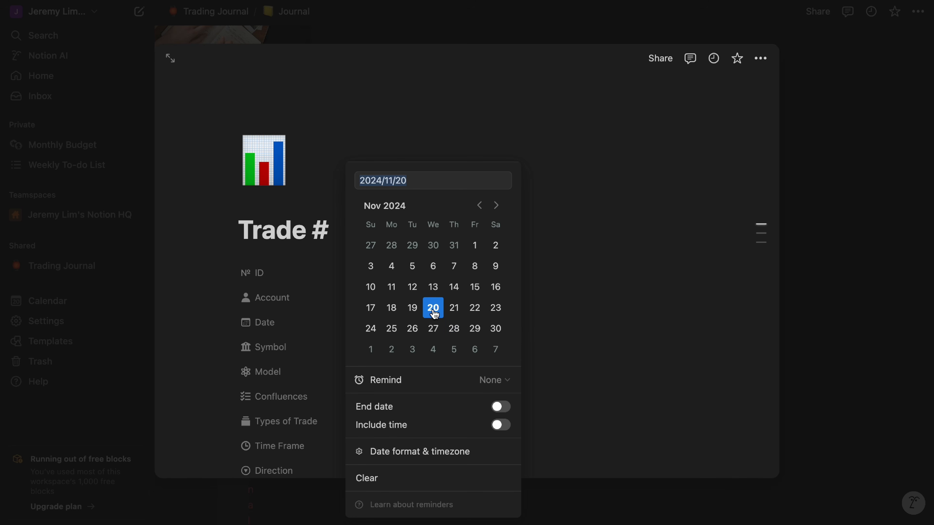
click(500, 407)
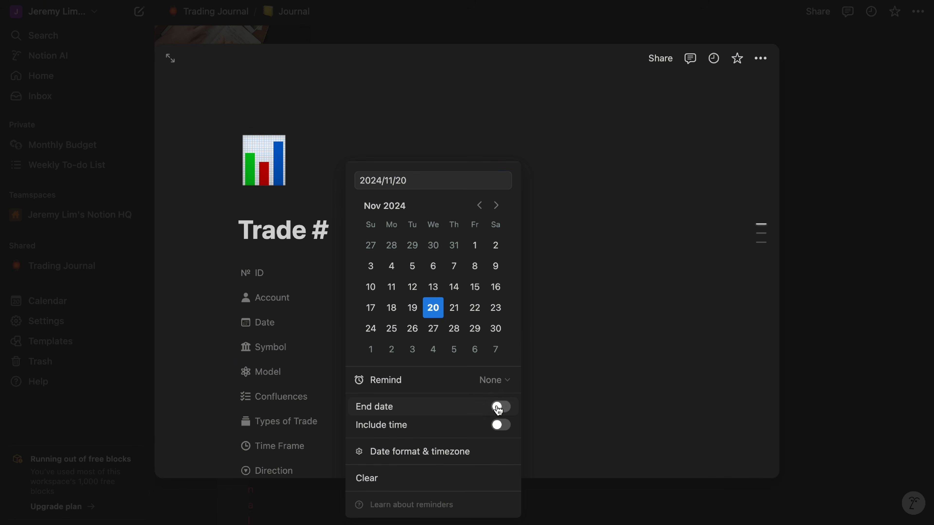
click(500, 426)
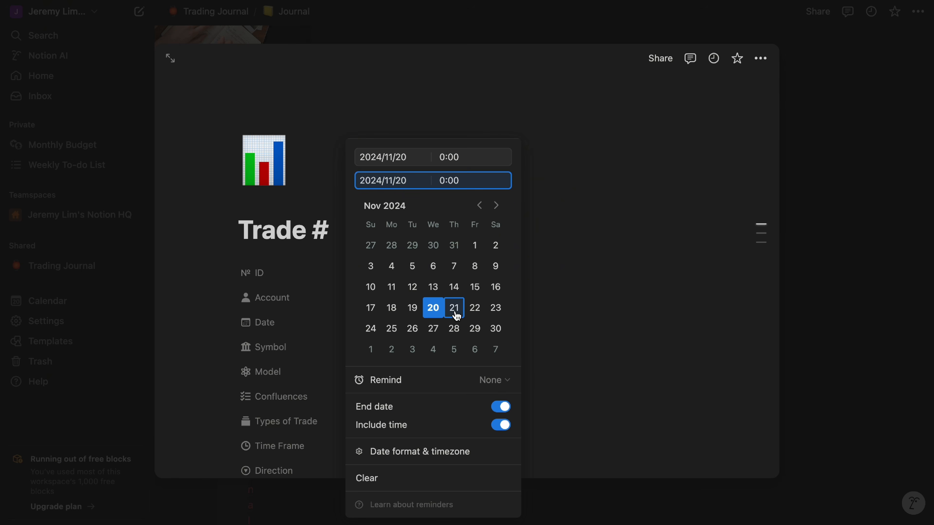
click(445, 158)
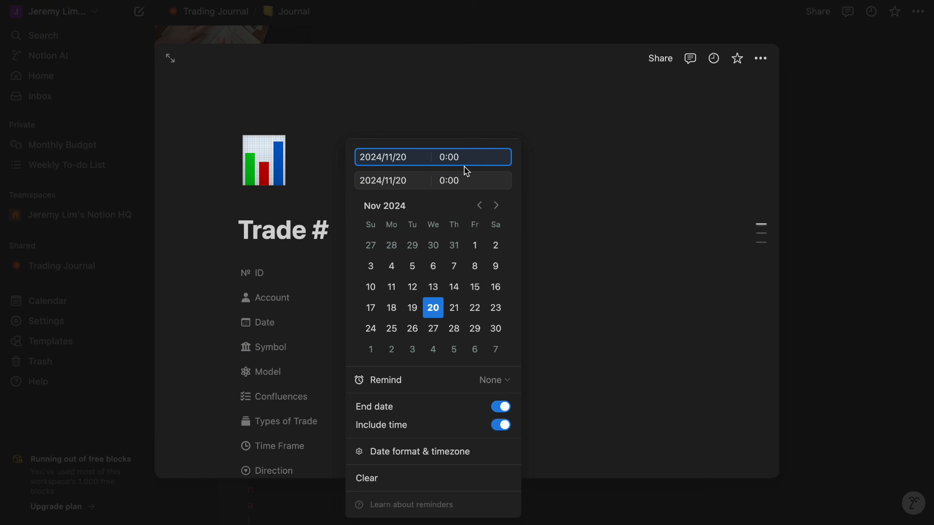
key(BackSpace)
text(4:30)
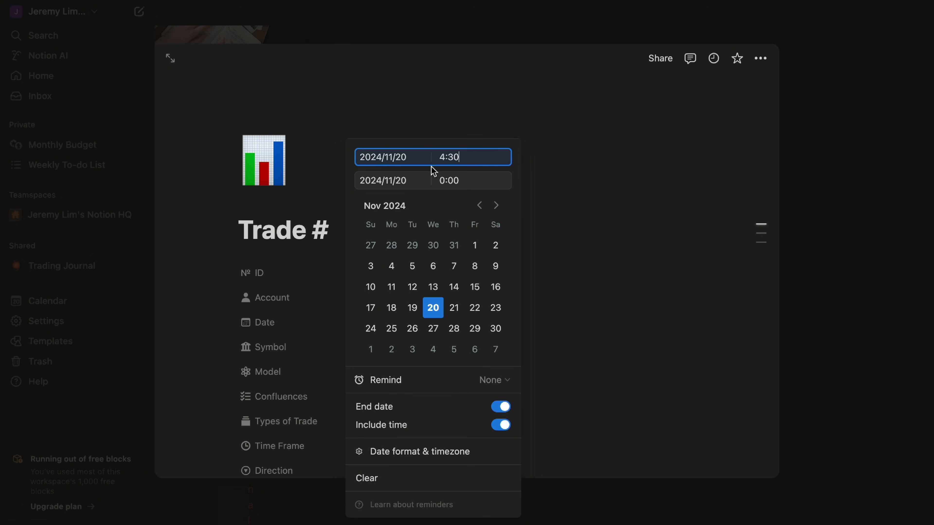
click(445, 180)
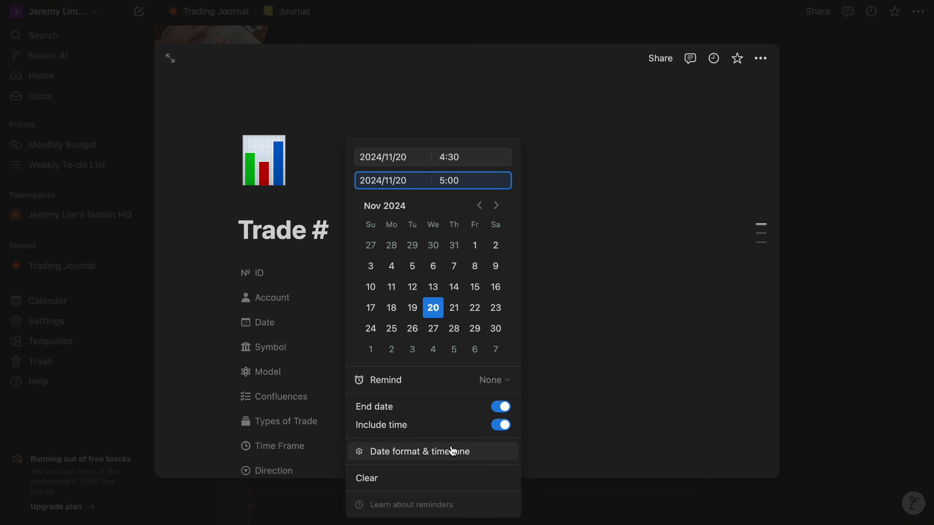
click(633, 384)
Link the new trade's Symbol property to EURUSD and its Model property to Model #1.
scroll(456, 386, down, 4)
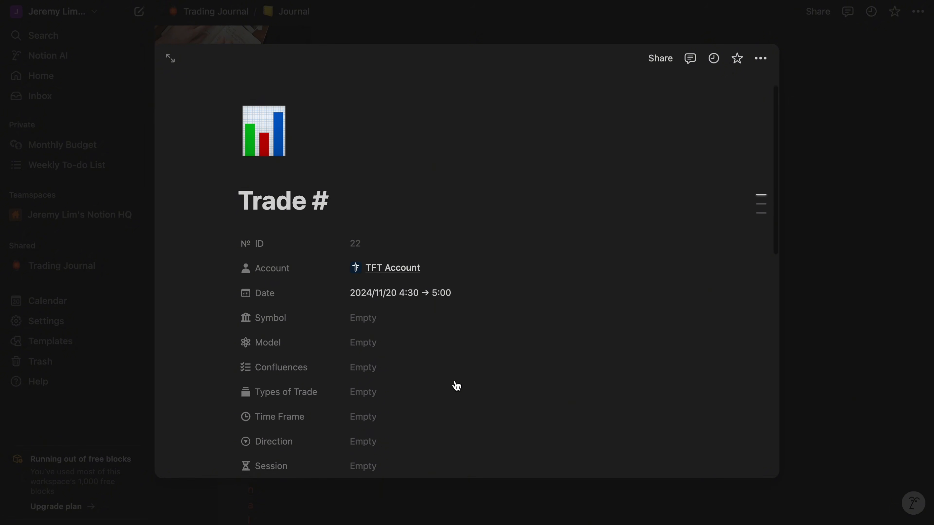
scroll(457, 386, down, 2)
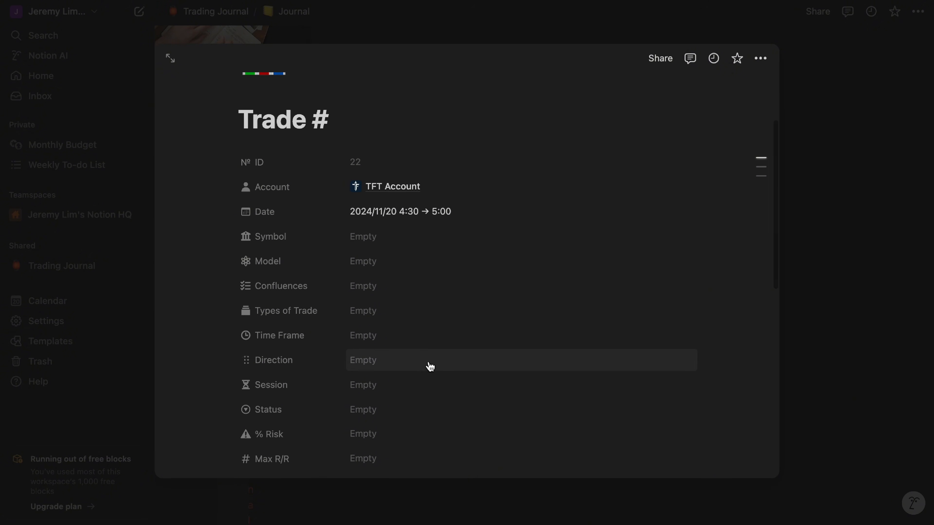
scroll(416, 334, down, 1)
click(387, 226)
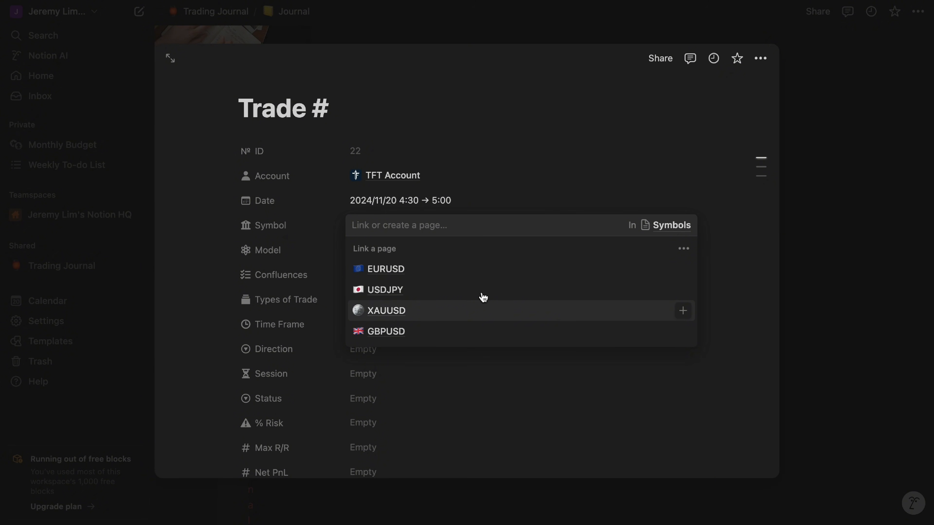
click(496, 277)
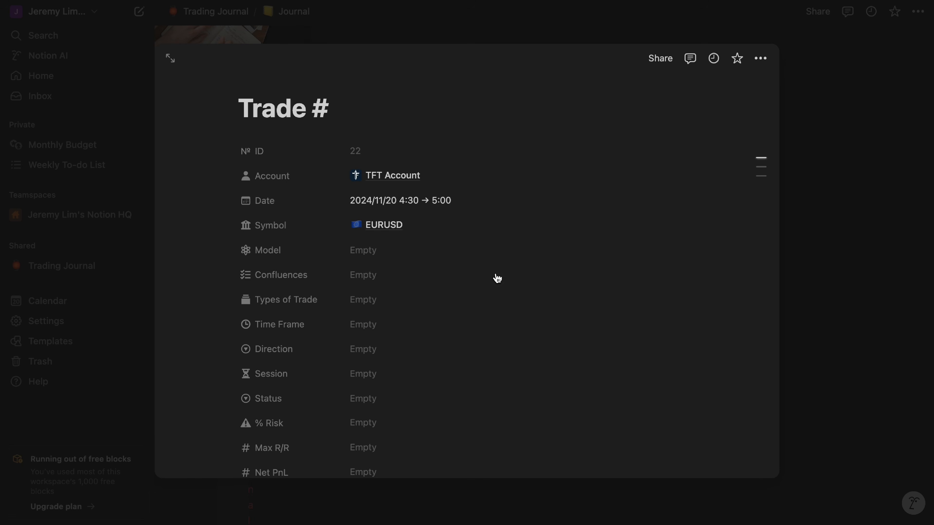
scroll(440, 276, down, 1)
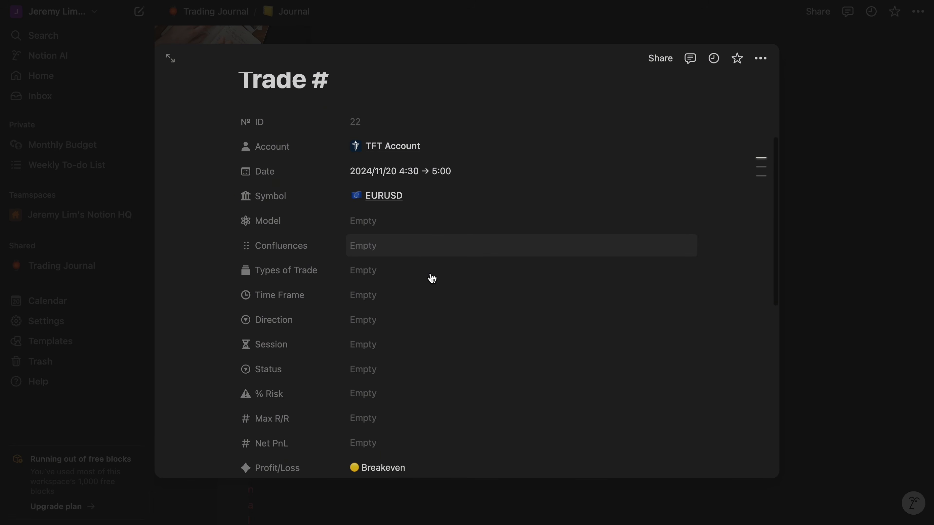
click(407, 224)
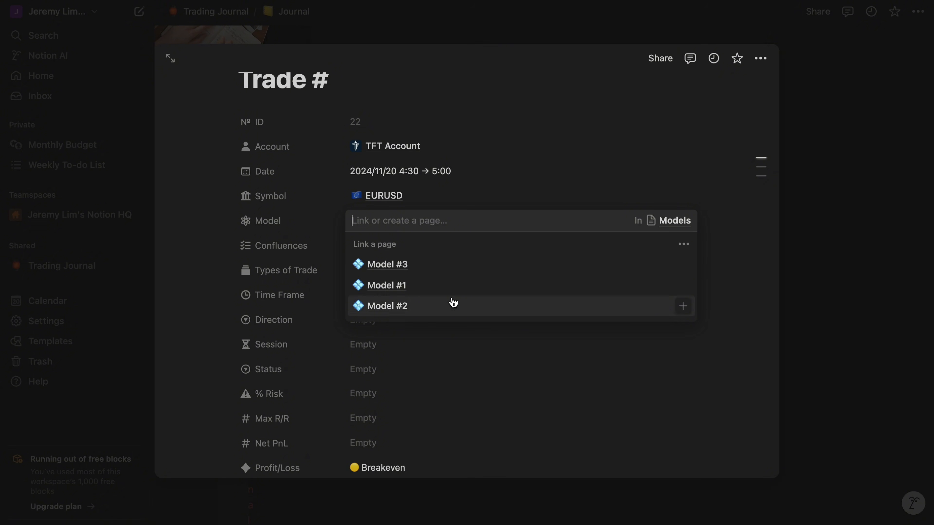
click(457, 293)
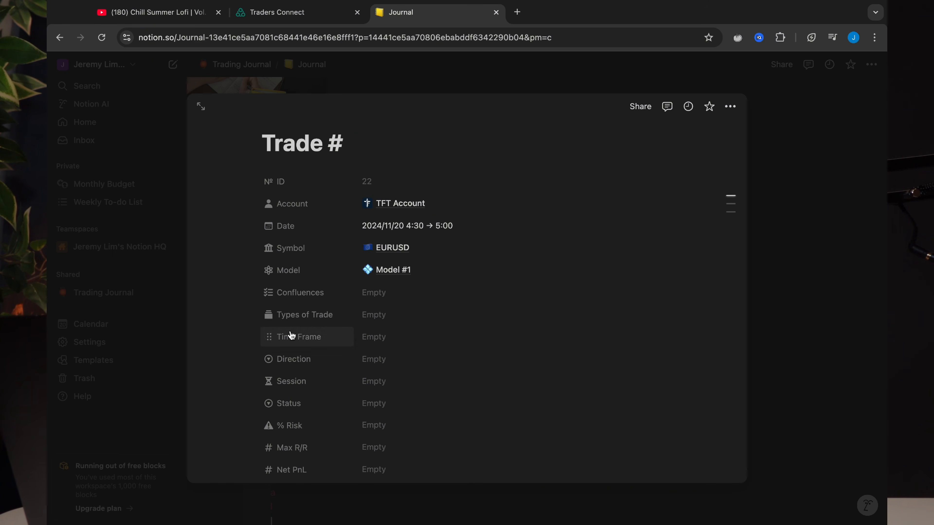
Link Fair Value Gap and Order Block as the trade's Confluences.
click(378, 294)
scroll(483, 364, down, 1)
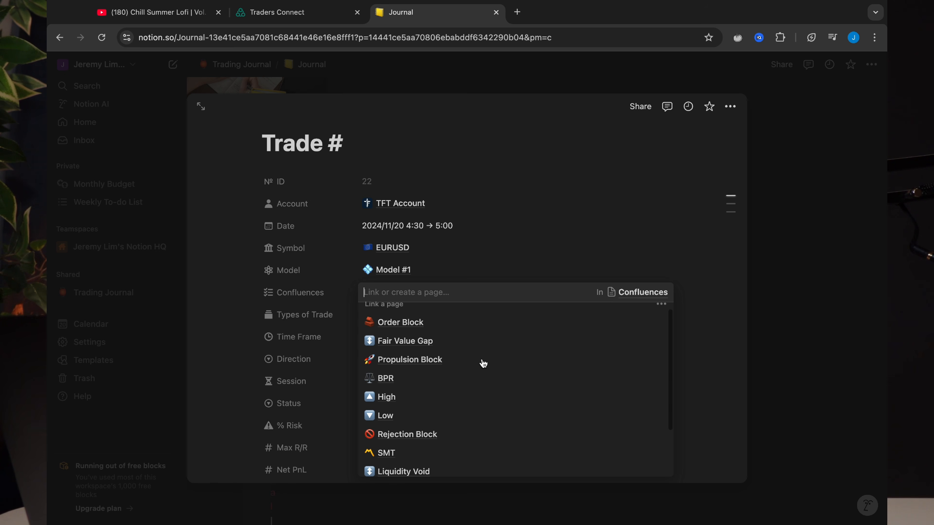
click(472, 341)
click(458, 324)
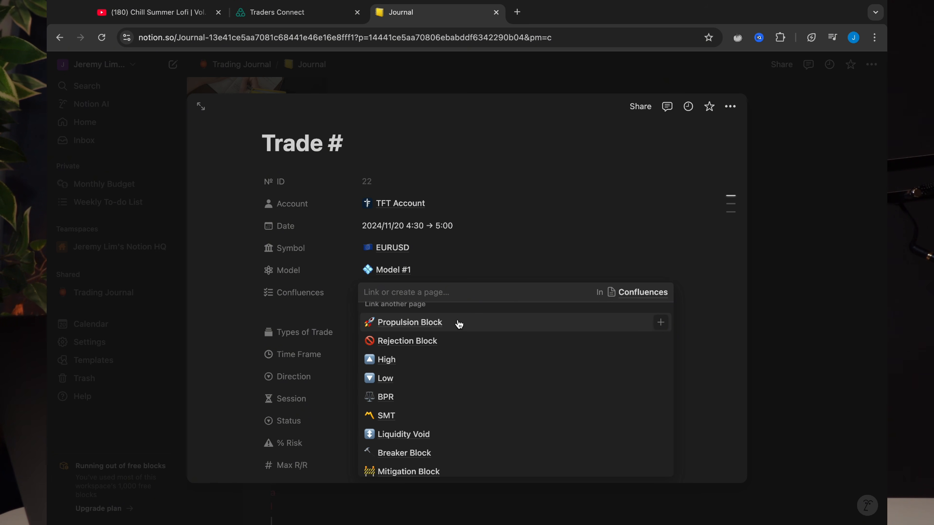
click(223, 323)
Set the trade's Types of Trade property to Scalping and its Time Frame to 1 Hour.
scroll(411, 331, down, 1)
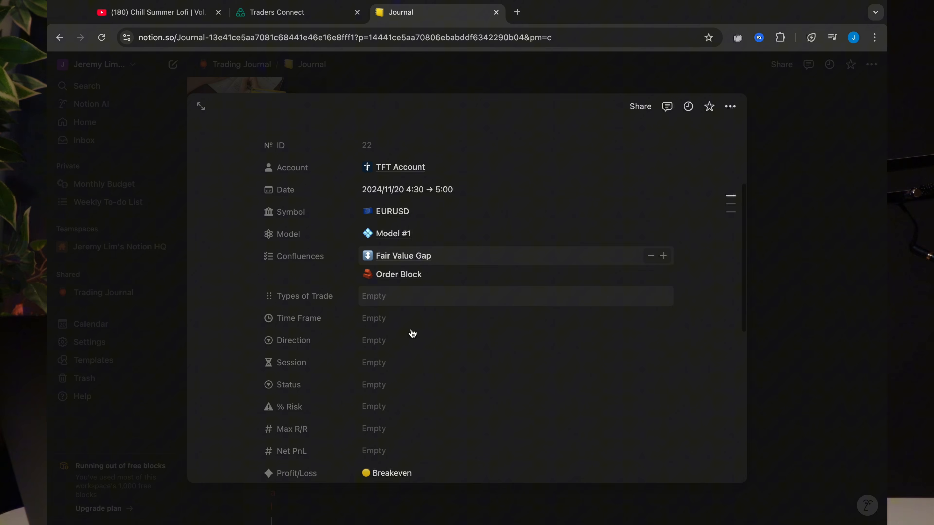
click(415, 297)
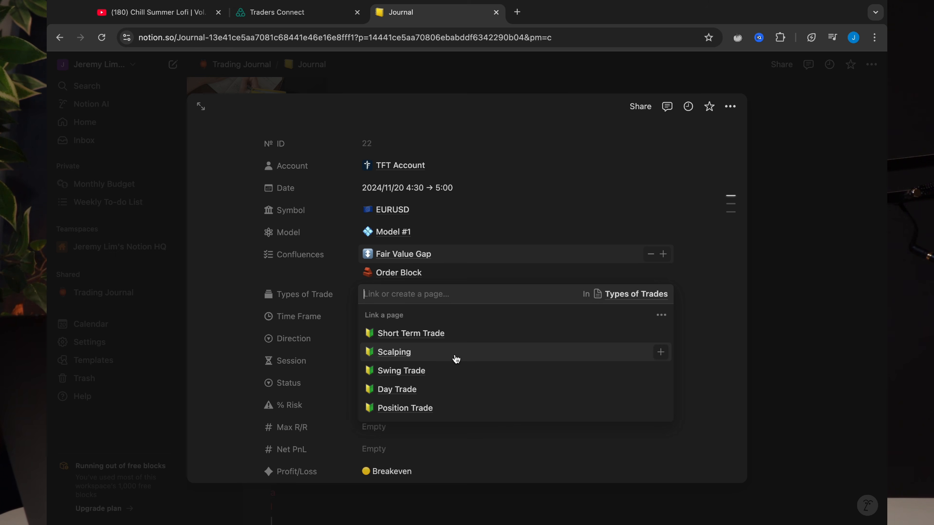
click(456, 359)
scroll(426, 350, down, 1)
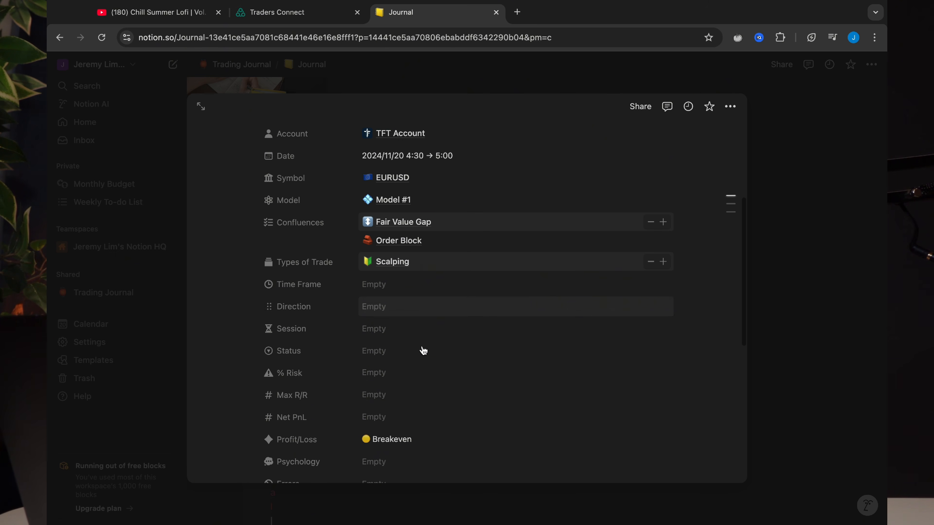
click(433, 288)
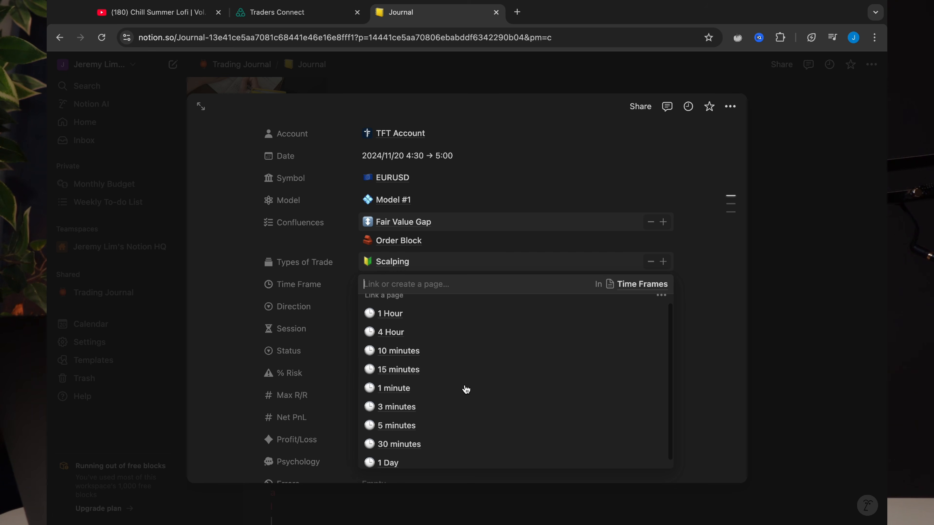
click(436, 315)
Set the trade's Direction to Buy and link its Session to London Open.
click(442, 309)
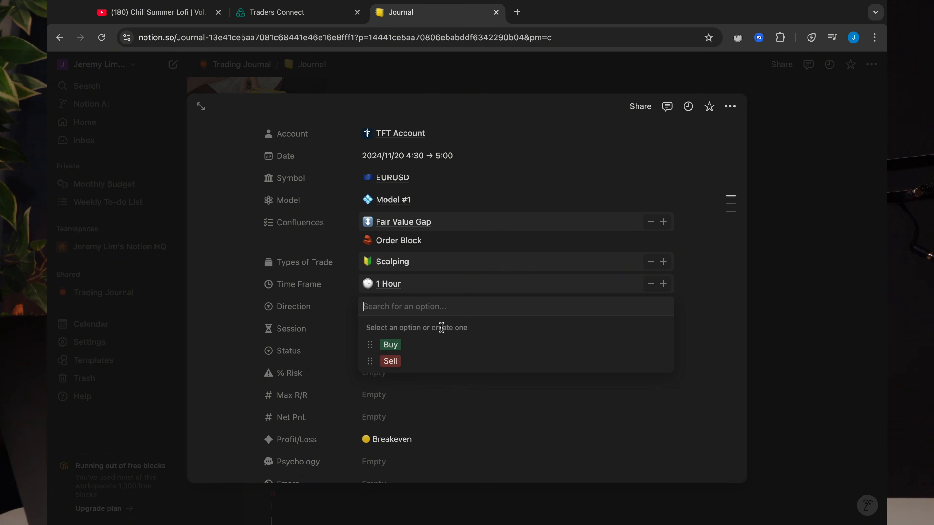
click(450, 352)
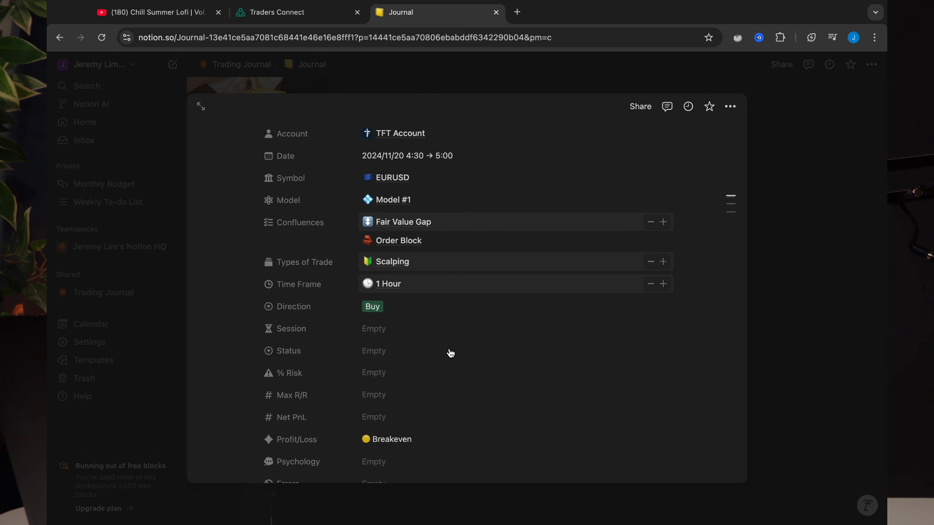
scroll(448, 355, down, 1)
click(443, 311)
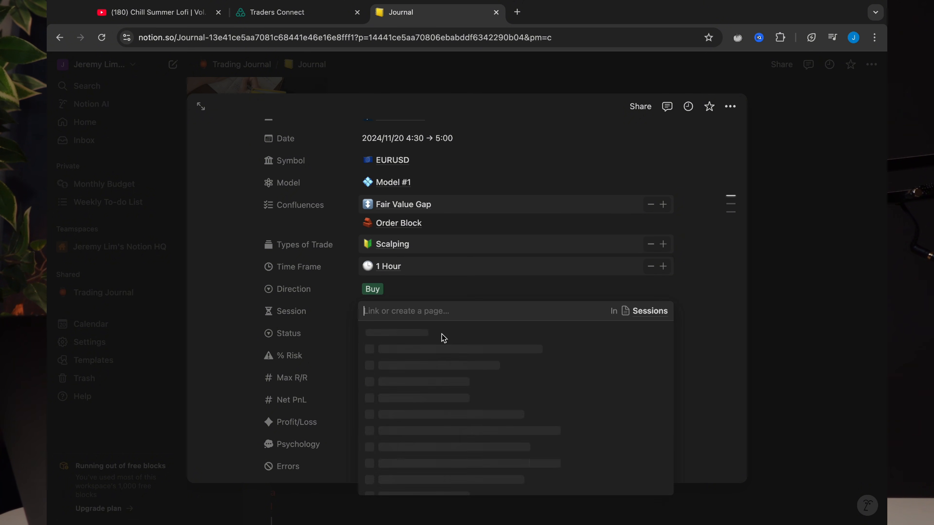
click(460, 386)
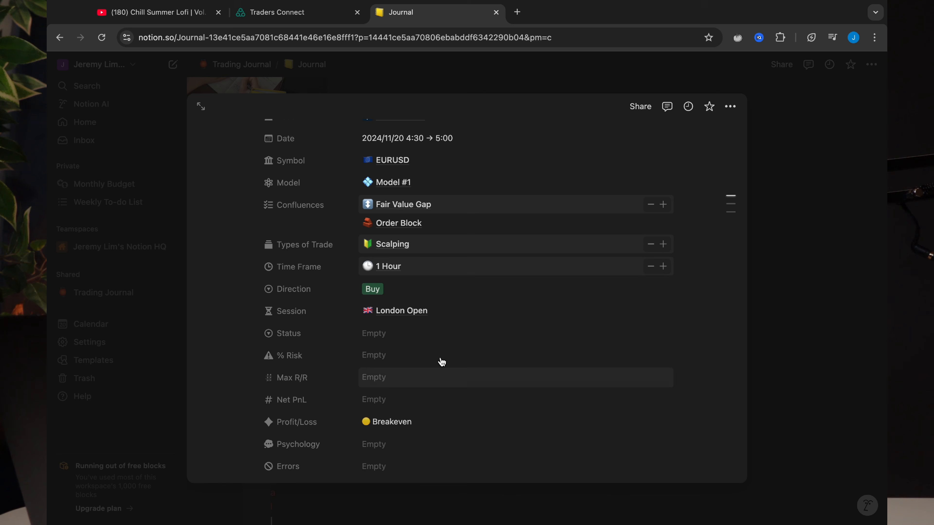
Set the trade's Status to Closed by T/P and its % Risk to 2.
click(437, 334)
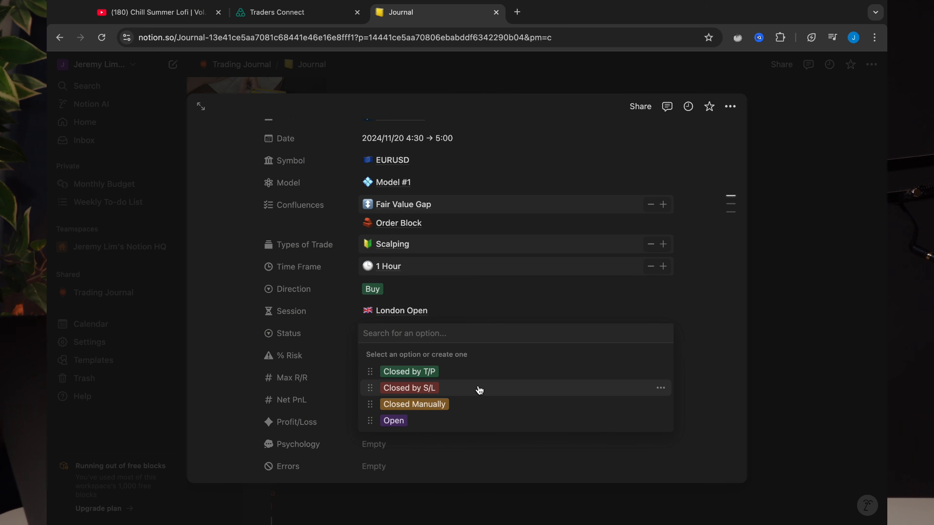
click(486, 377)
scroll(446, 368, down, 1)
click(422, 322)
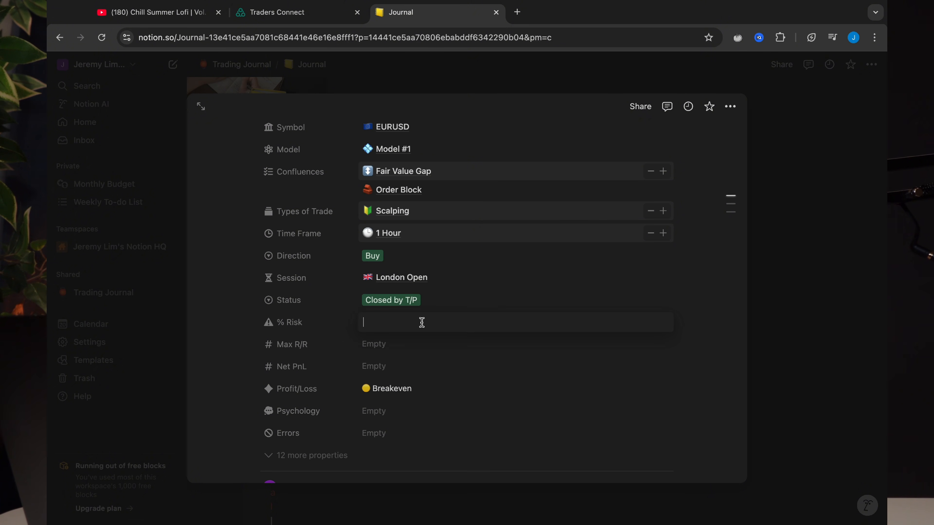
Enter 4 as the trade's Max R/R and 400 as its Net PnL.
click(392, 348)
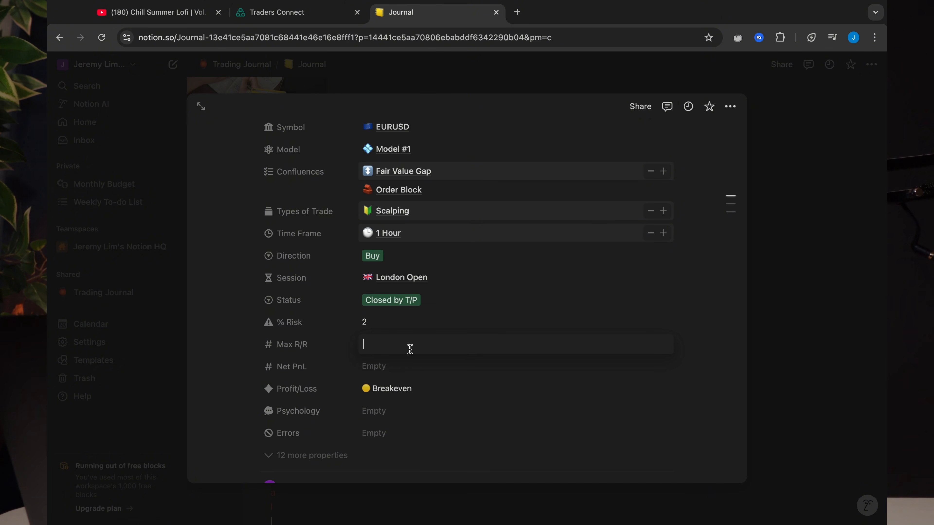
click(418, 371)
text(400)
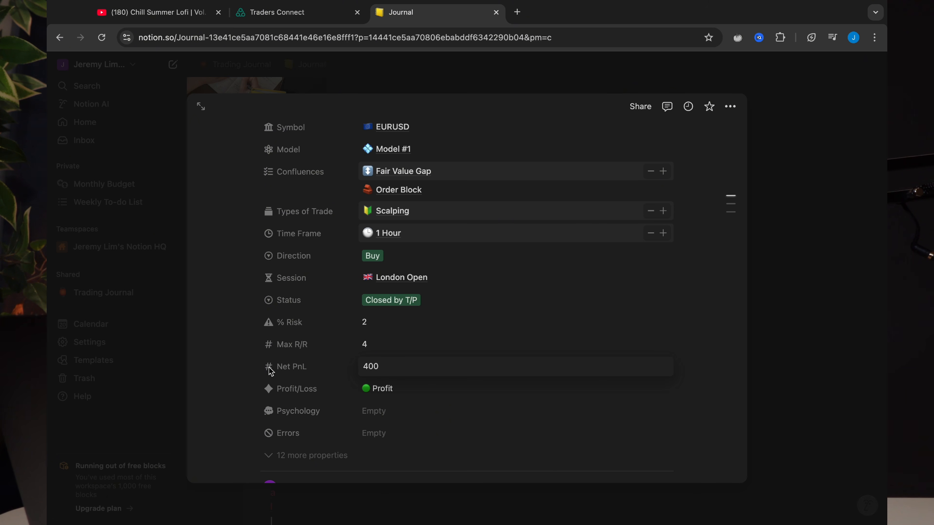
click(233, 352)
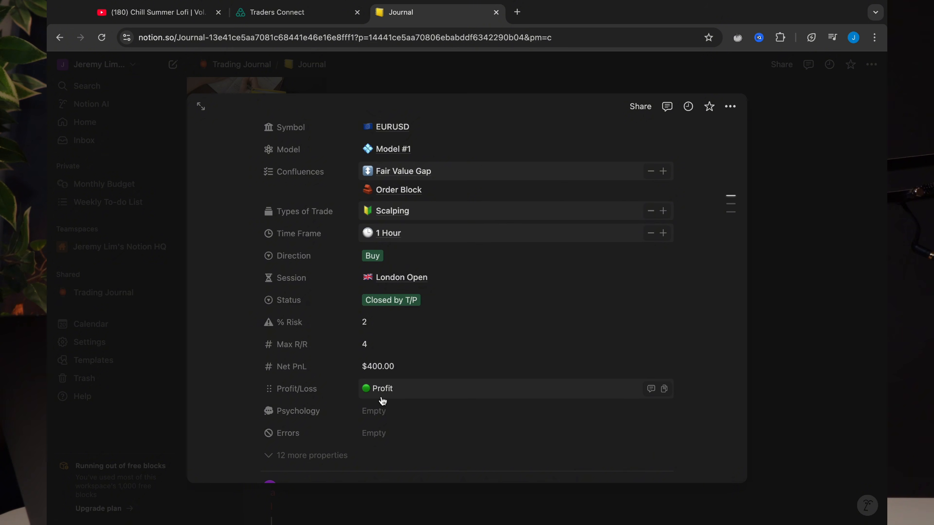
Link the trade's Psychology property to Nervous and its Errors property to Wrong Entry Point.
scroll(383, 401, down, 2)
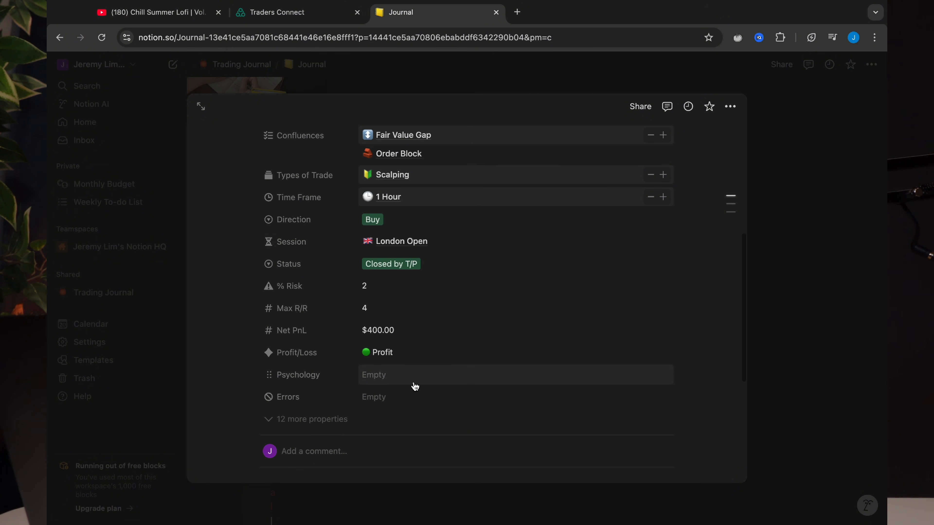
click(396, 375)
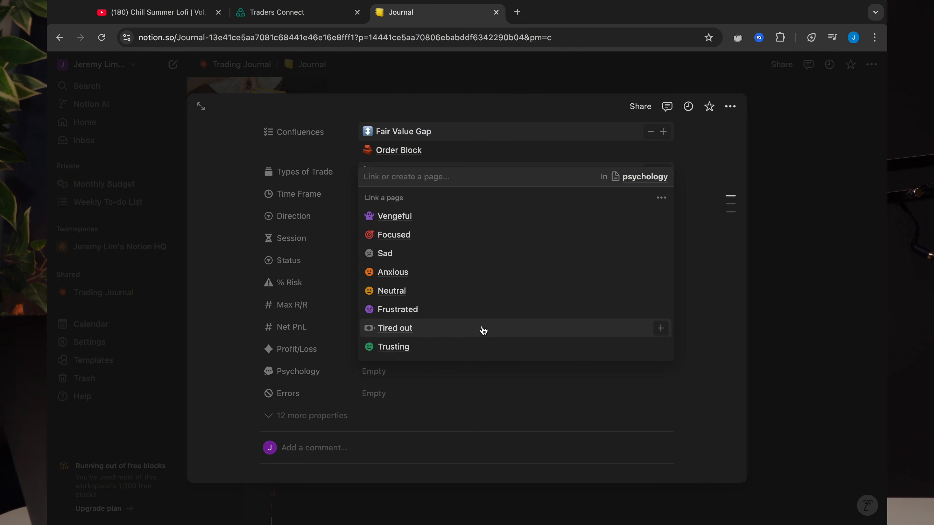
scroll(482, 329, down, 2)
scroll(482, 328, up, 1)
click(471, 343)
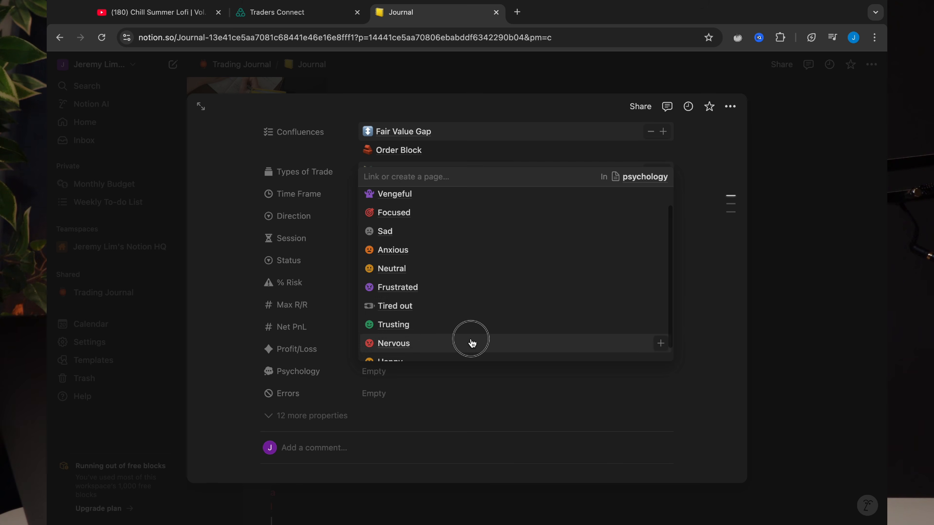
scroll(419, 386, down, 1)
click(427, 366)
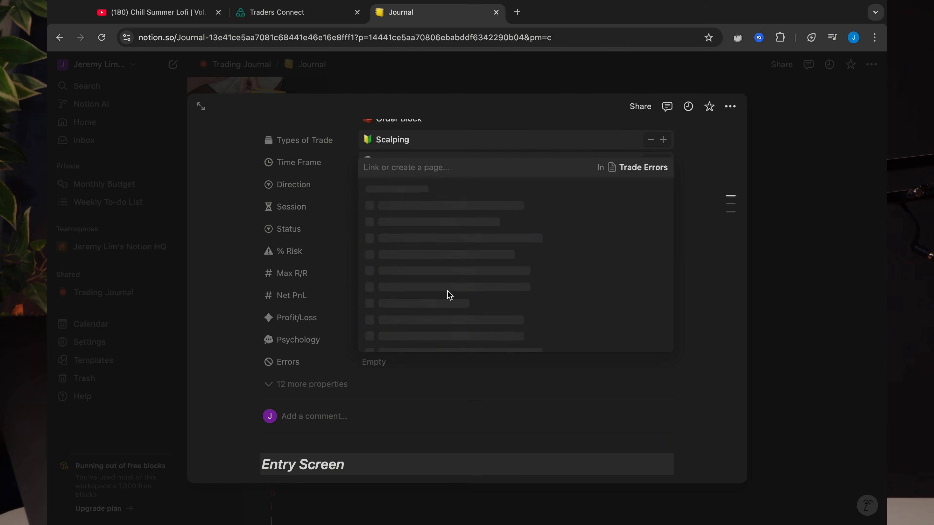
click(480, 210)
click(228, 312)
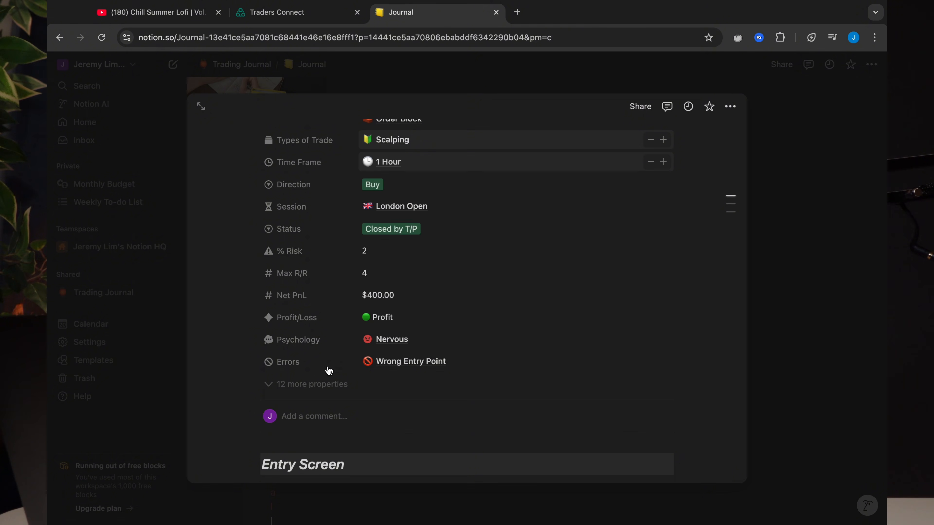
Write "add chart" under Entry Screen, append ".." to the comment "Great trade...", and close the trade entry.
scroll(328, 367, down, 5)
scroll(342, 324, down, 2)
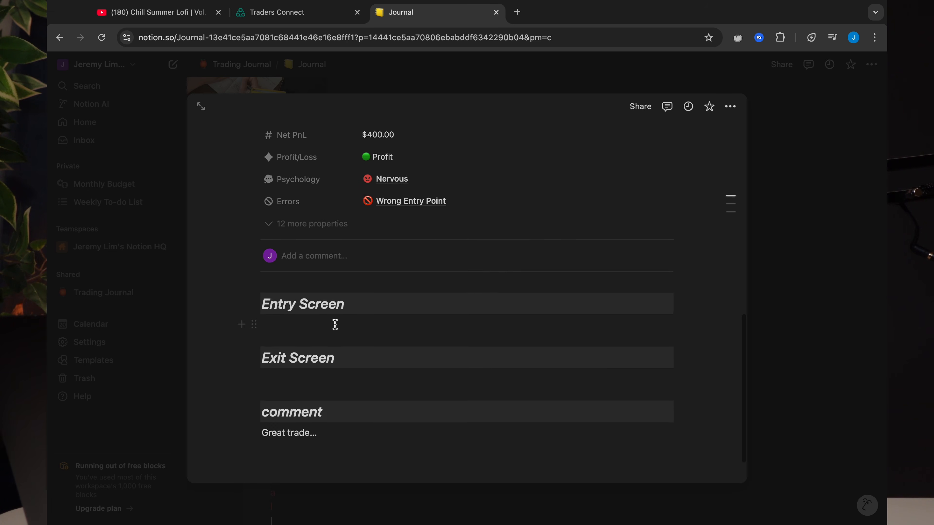
click(277, 299)
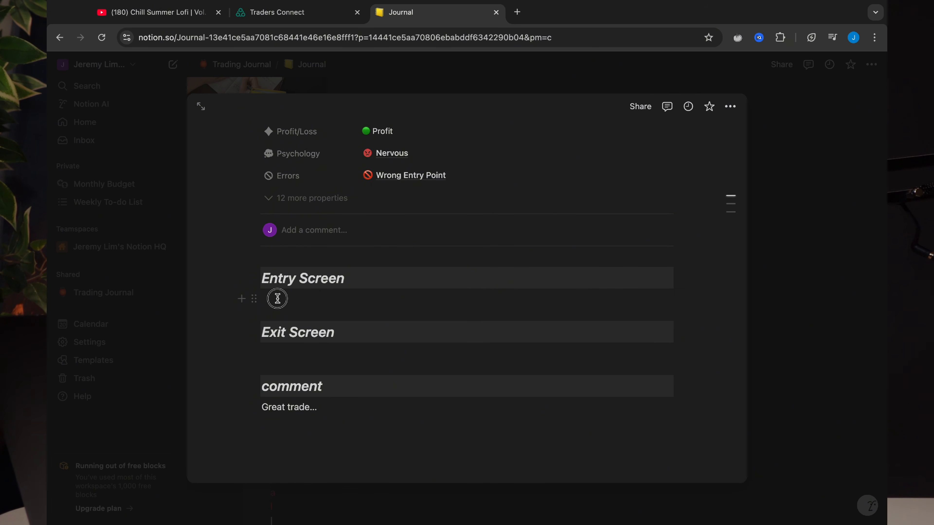
scroll(318, 306, down, 1)
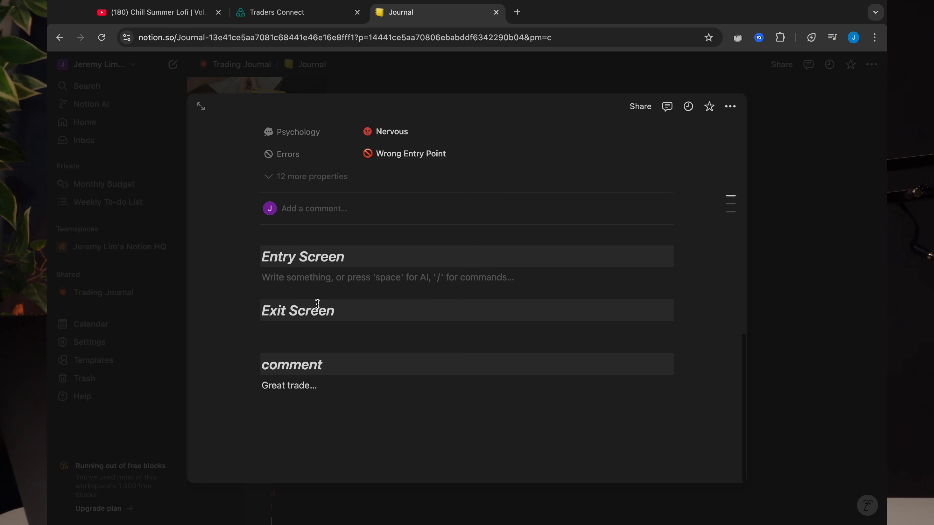
text(add chart)
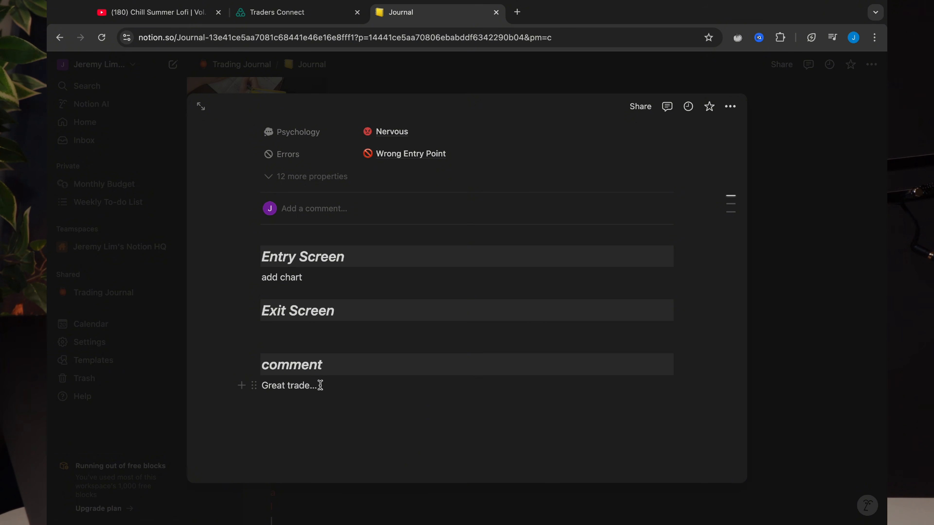
text(..)
click(789, 233)
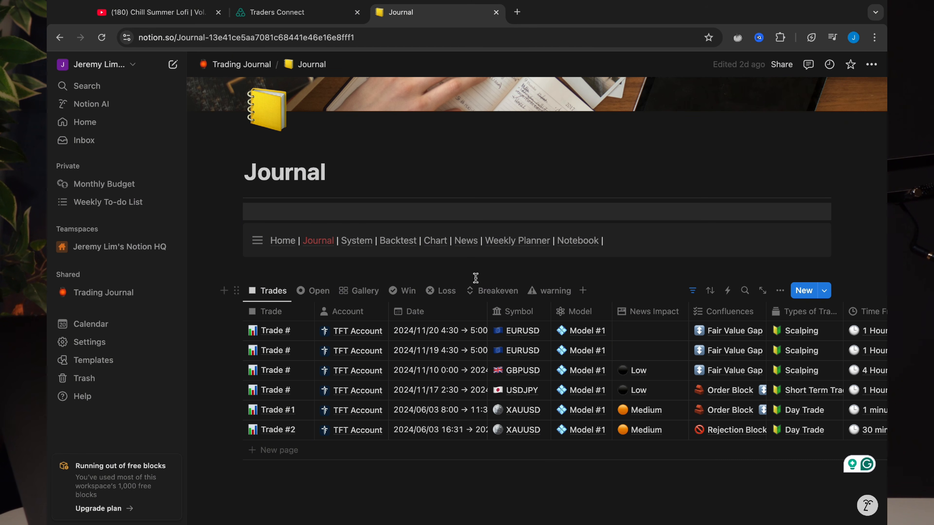
Check the Journal database's Open view, then switch to the Gallery view and look over the trade cards.
click(319, 297)
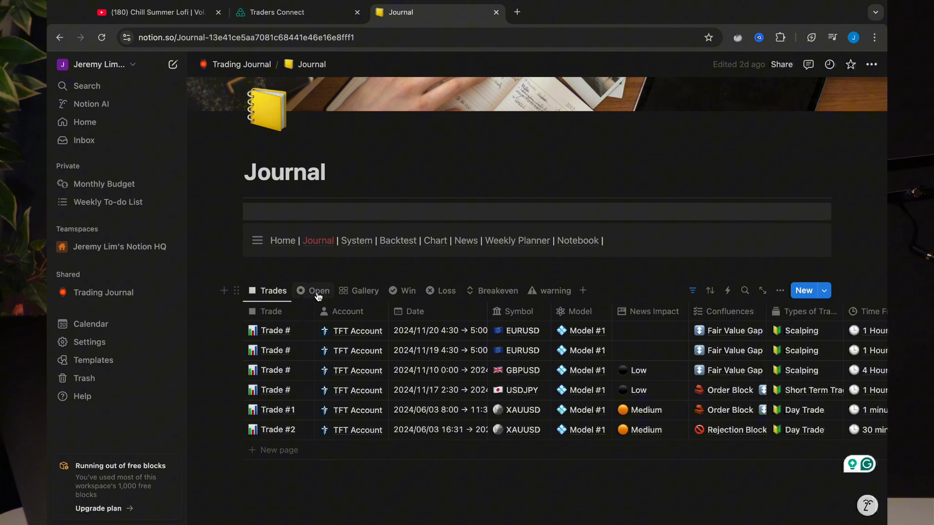
click(364, 299)
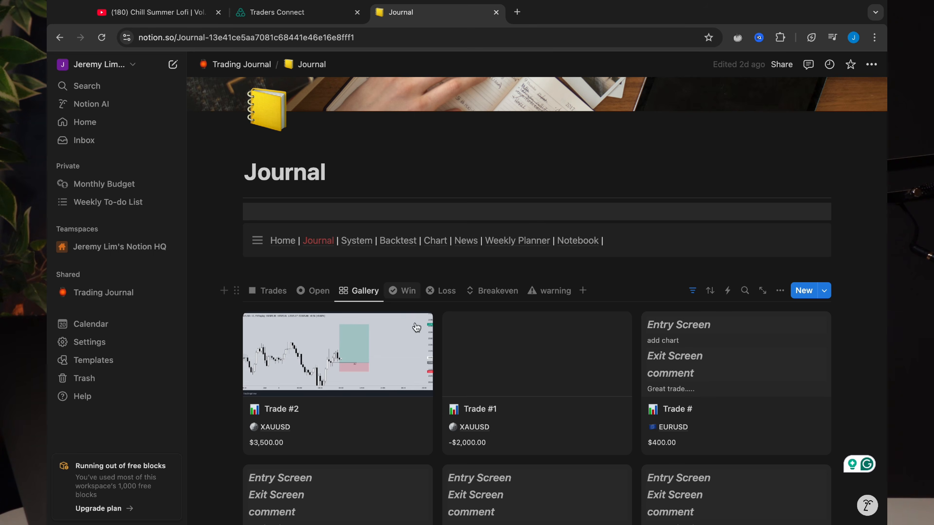
scroll(393, 295, down, 1)
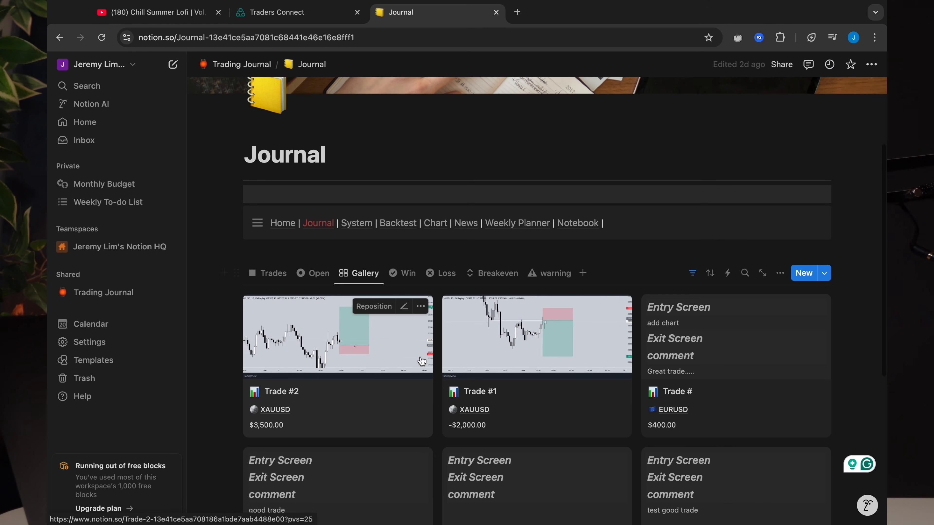
Check the Journal database's Win, Loss and Breakeven views, and return to the Trades view.
click(405, 274)
click(445, 275)
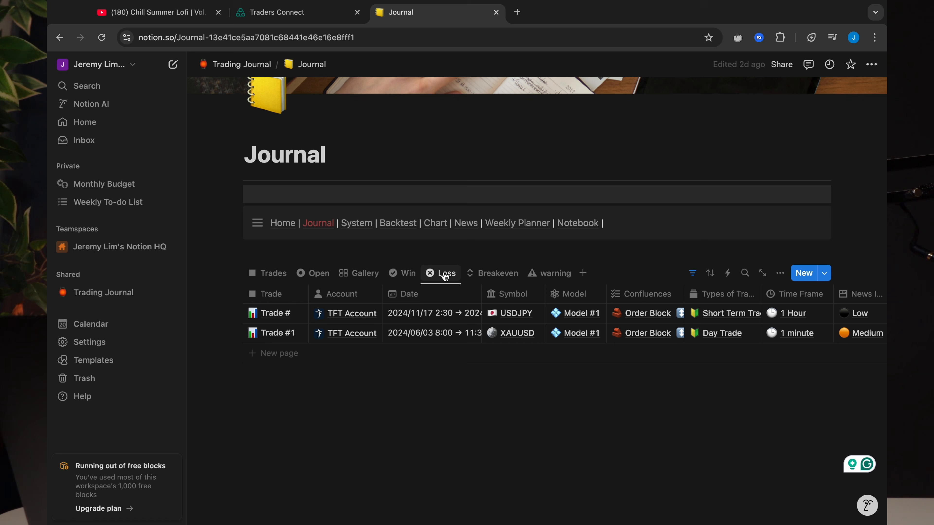
click(500, 279)
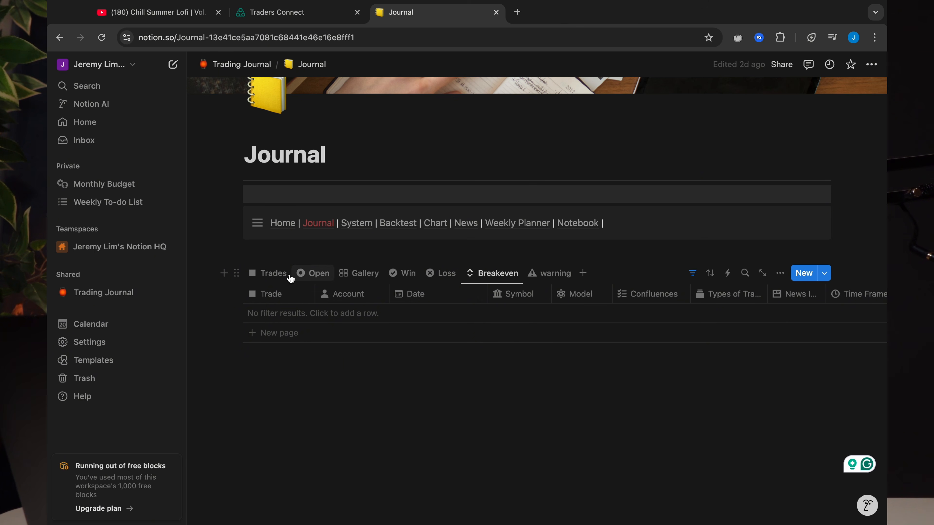
click(272, 278)
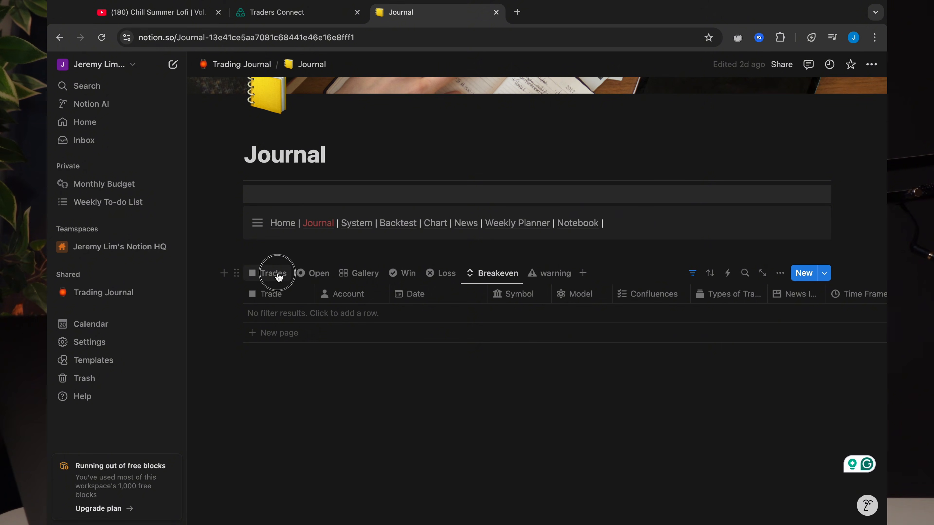
scroll(464, 313, down, 1)
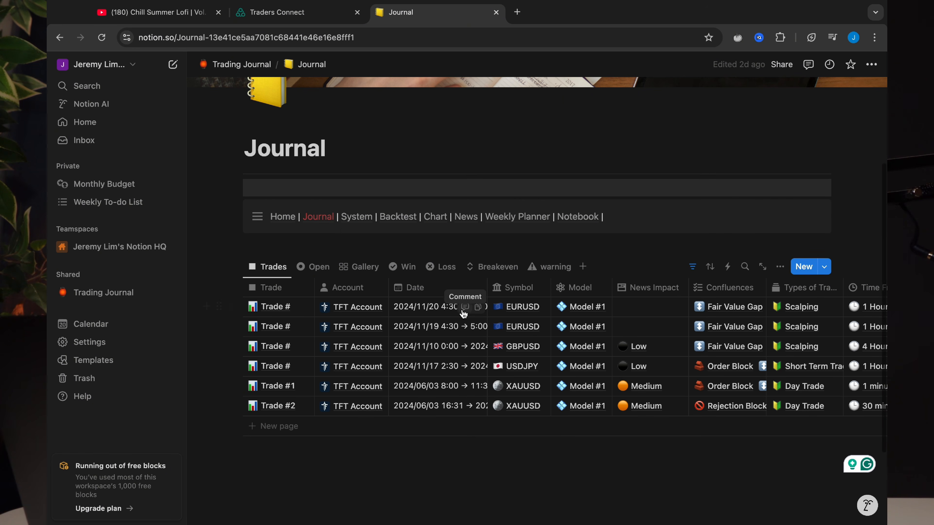
Open the System page and look over its Accounts table through to the Goal Progress column.
click(356, 220)
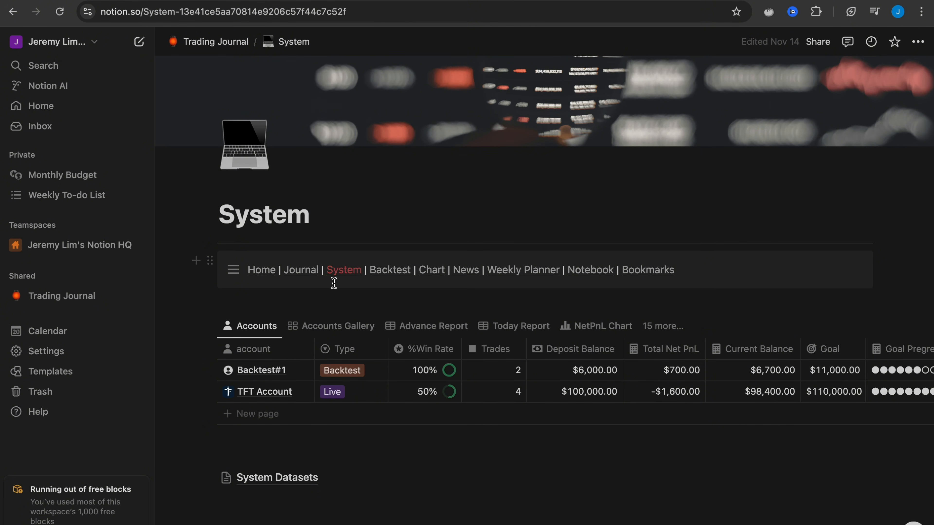
scroll(434, 370, down, 1)
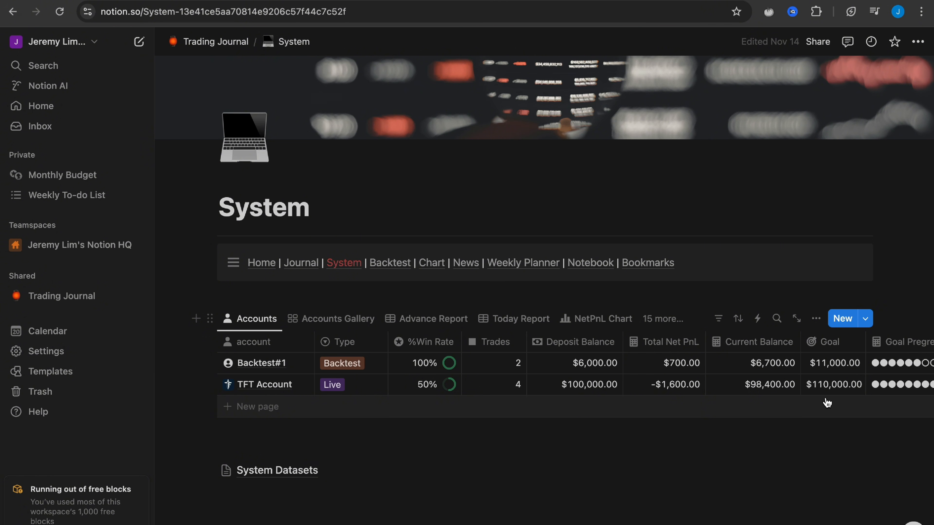
scroll(828, 403, right, 5)
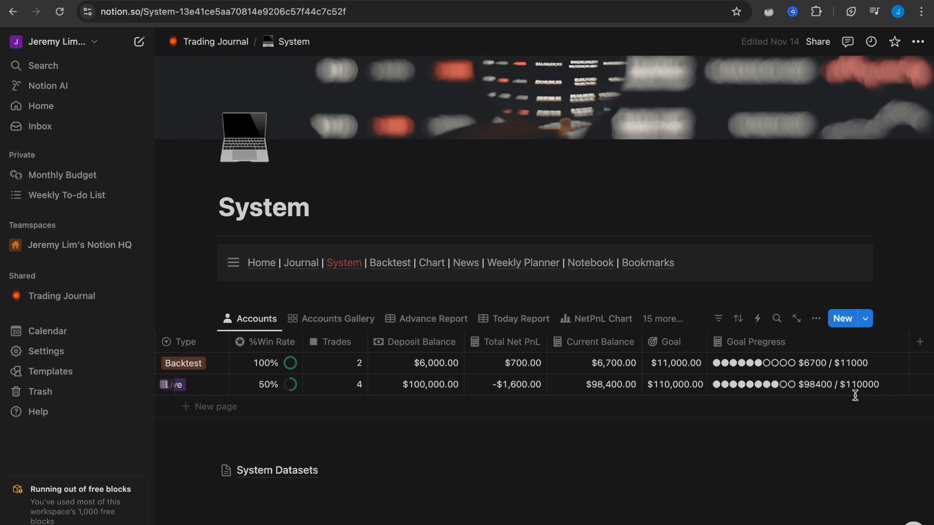
Switch to the Advance Report view and examine each account's win rate, net PnL, total trades, performance and average/largest figures.
click(402, 316)
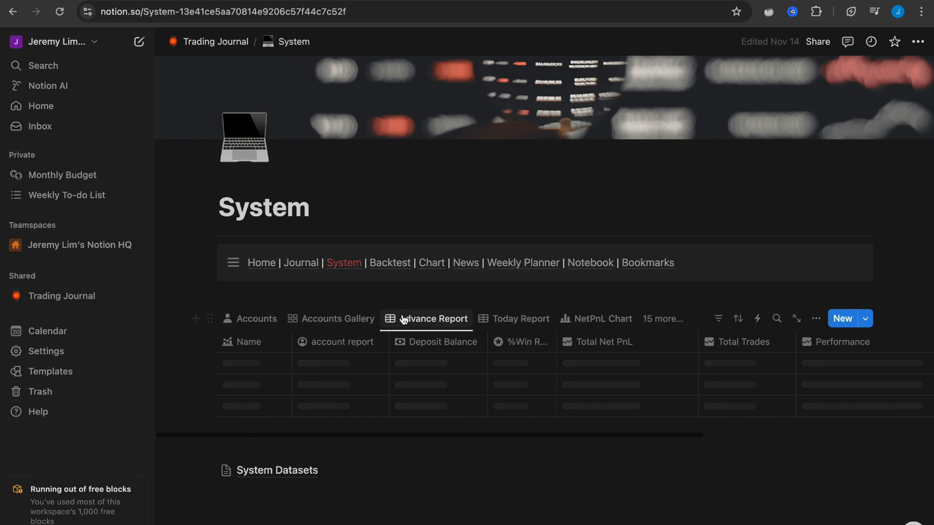
scroll(530, 431, down, 1)
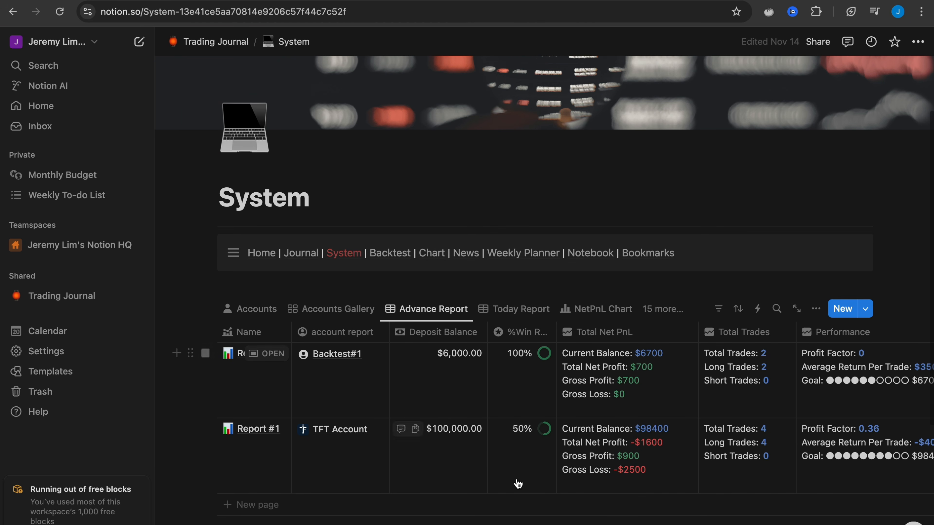
scroll(529, 438, down, 1)
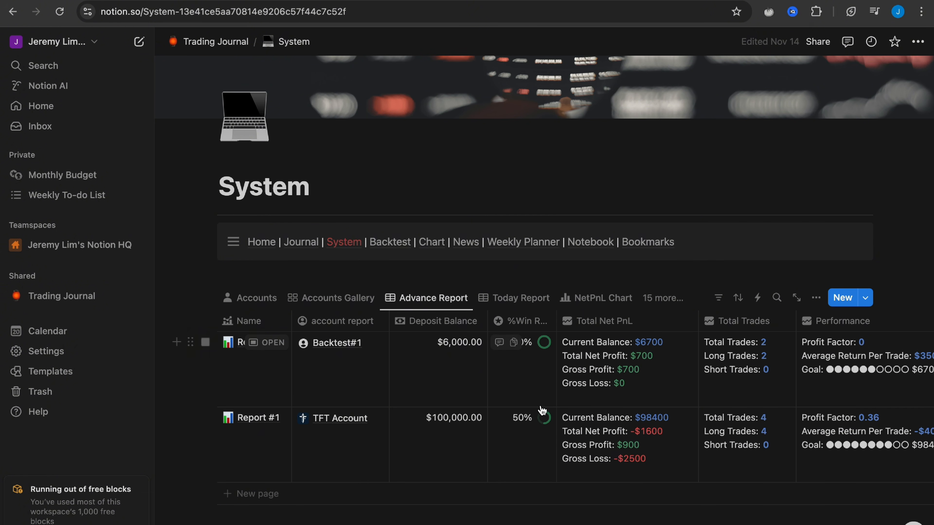
scroll(657, 400, right, 5)
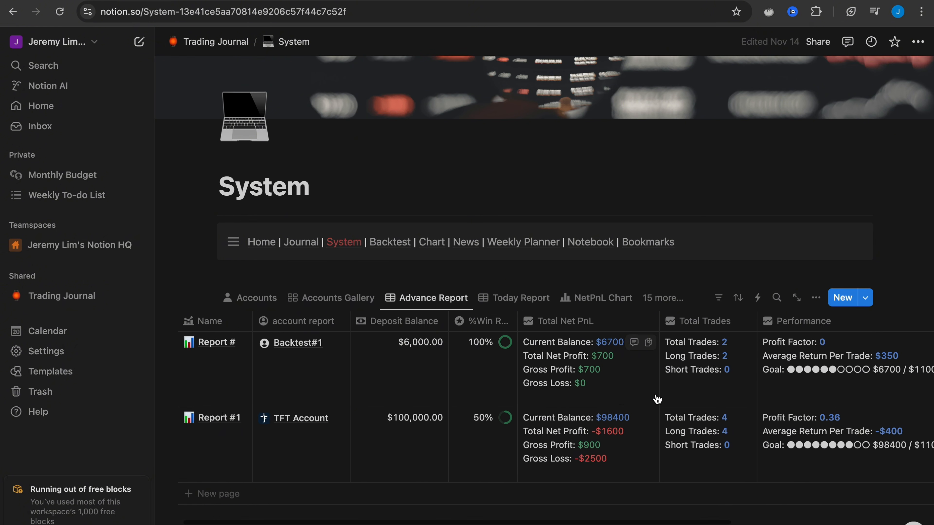
scroll(658, 400, right, 1)
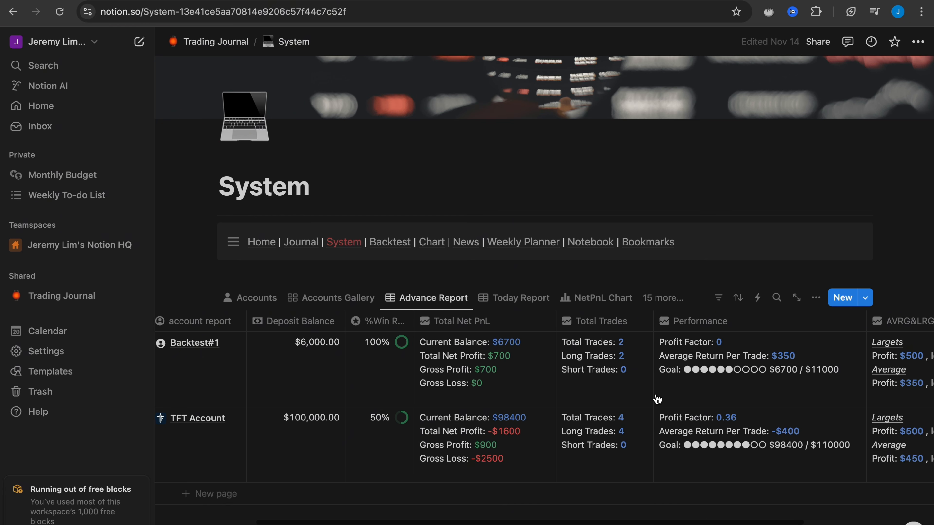
scroll(658, 399, right, 2)
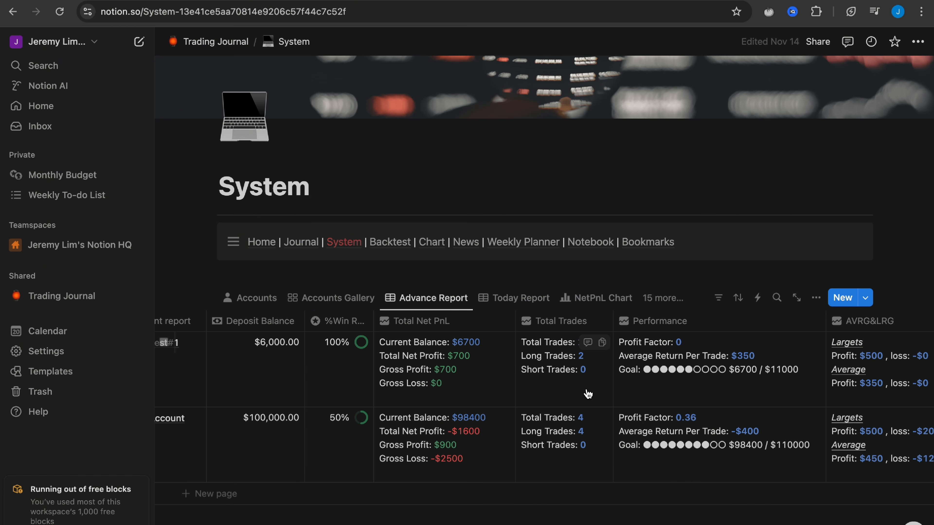
scroll(652, 404, right, 3)
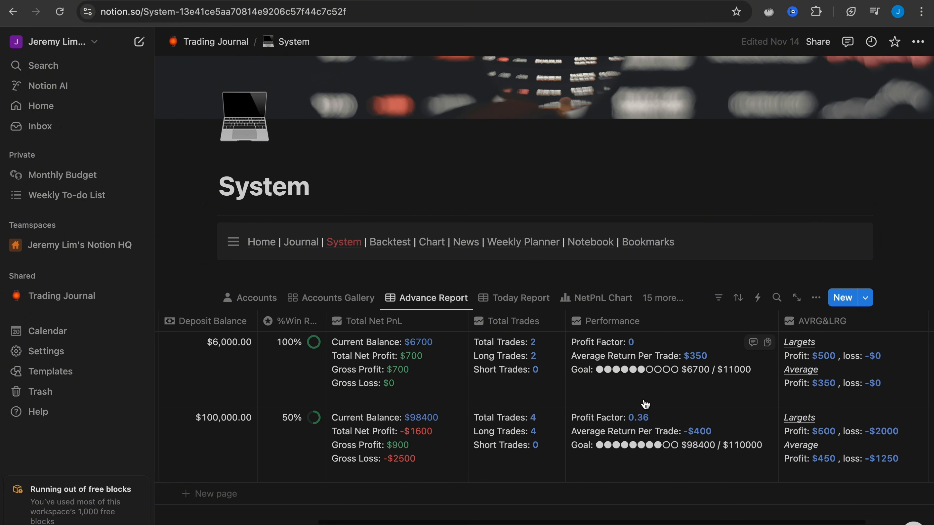
scroll(643, 400, right, 4)
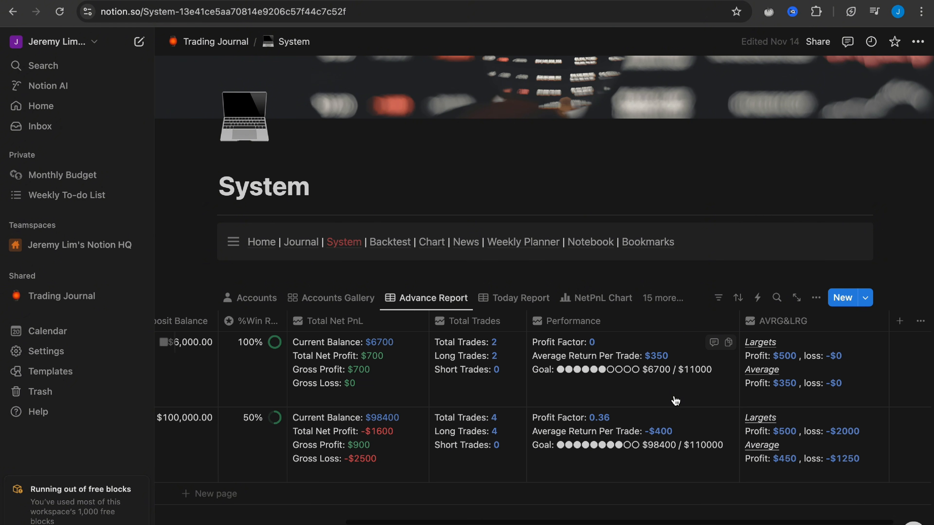
scroll(676, 401, right, 2)
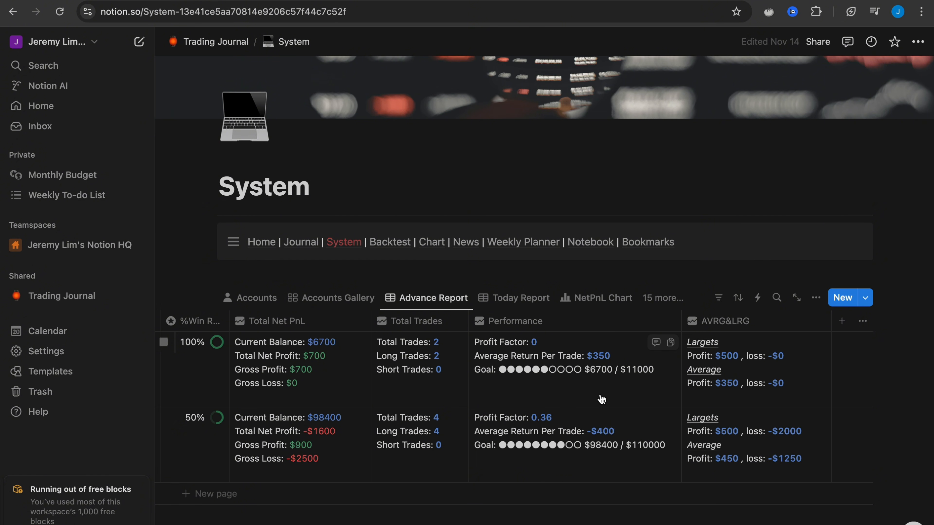
Check the Today Report view, then examine the accounts' results over time in the NetPnL Chart view.
click(504, 298)
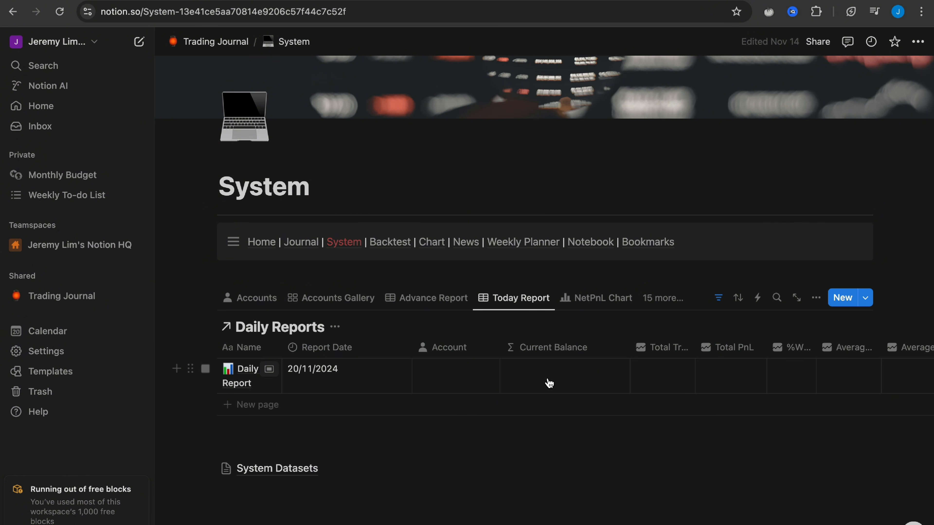
scroll(549, 382, down, 1)
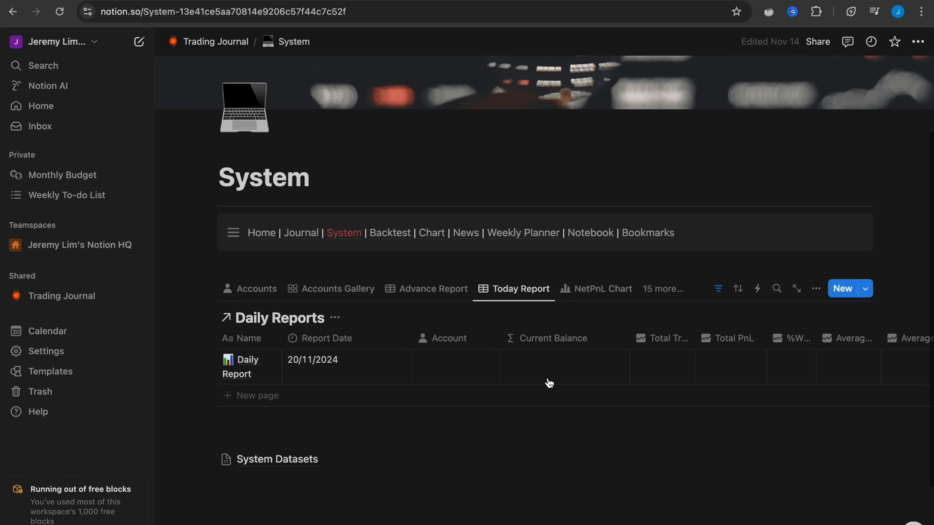
click(595, 298)
scroll(588, 396, down, 2)
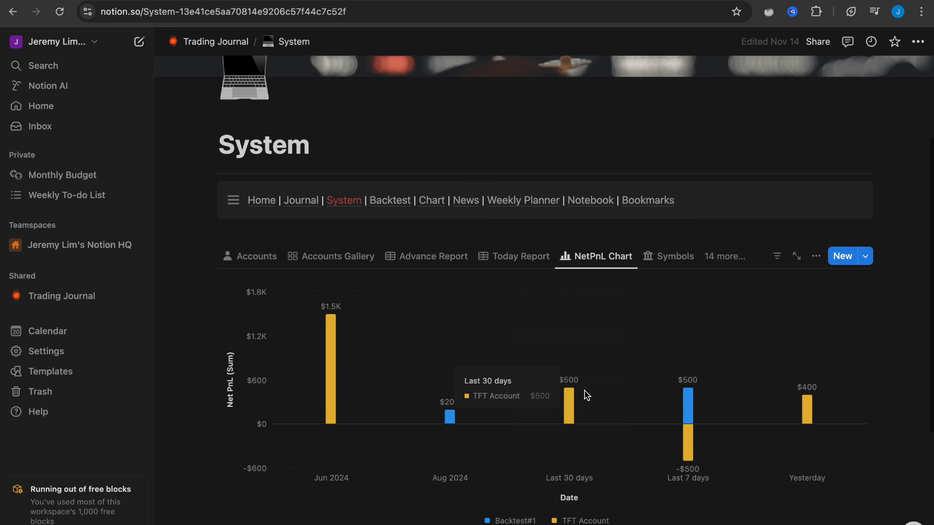
scroll(588, 392, down, 1)
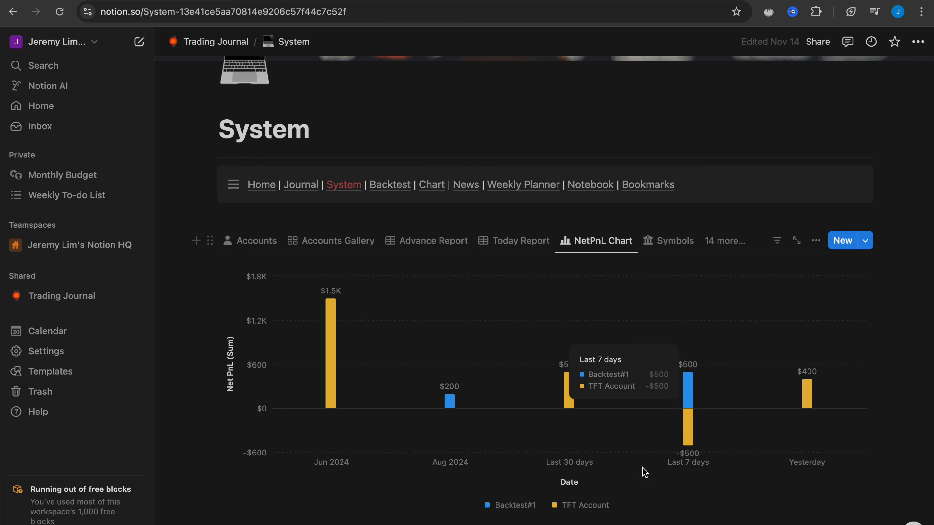
Check the Symbols view, then open the Models view and examine its statistics through to Average Trades Duration.
click(674, 240)
scroll(618, 333, down, 1)
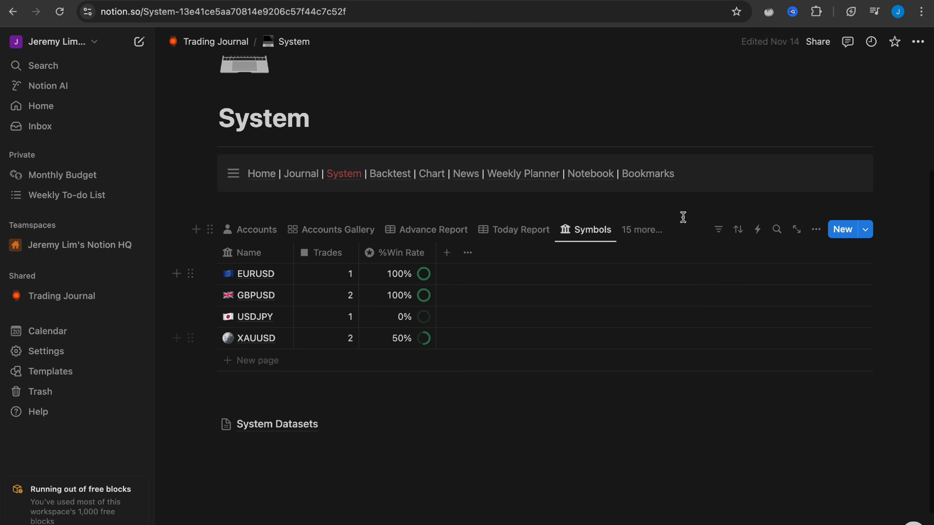
click(642, 234)
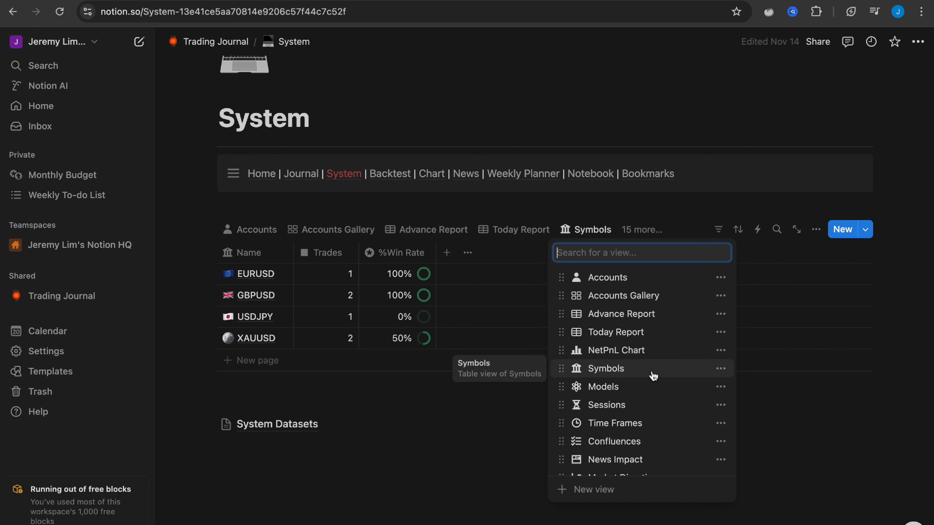
click(651, 387)
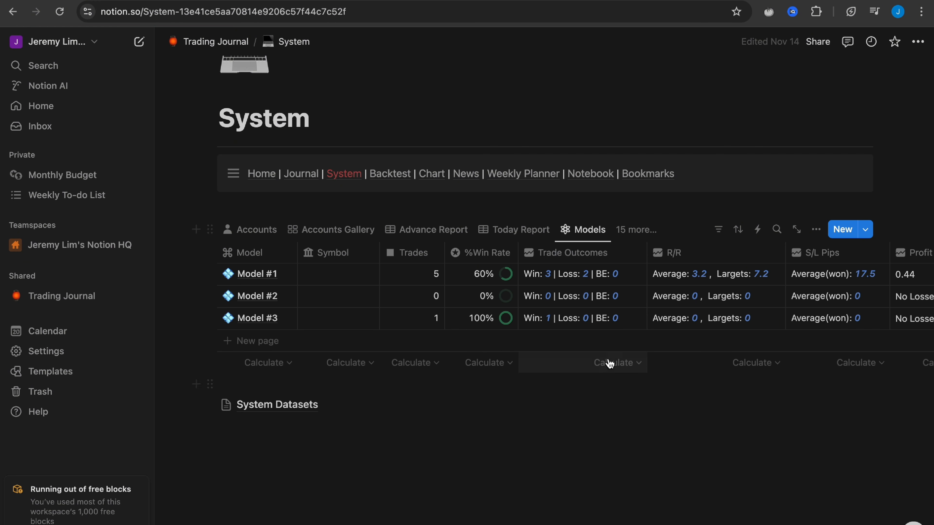
scroll(662, 317, right, 3)
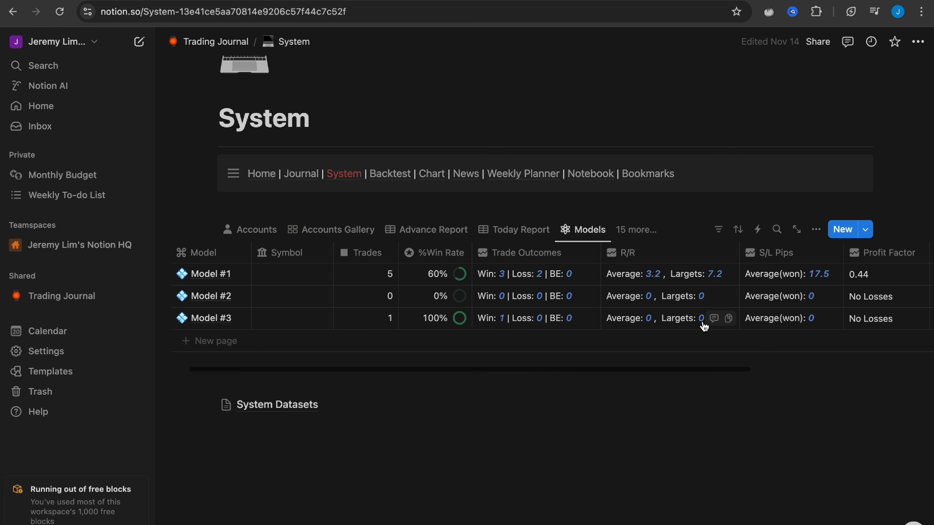
scroll(660, 316, right, 3)
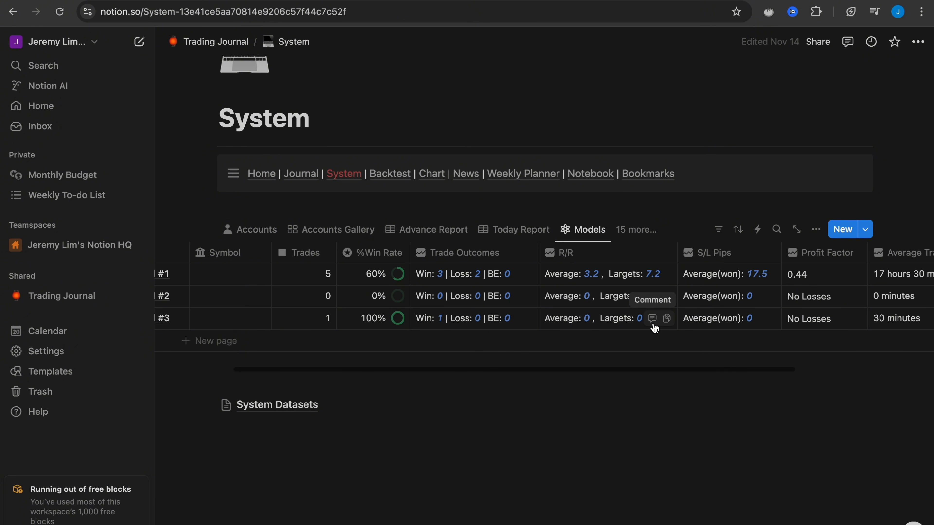
scroll(654, 327, right, 4)
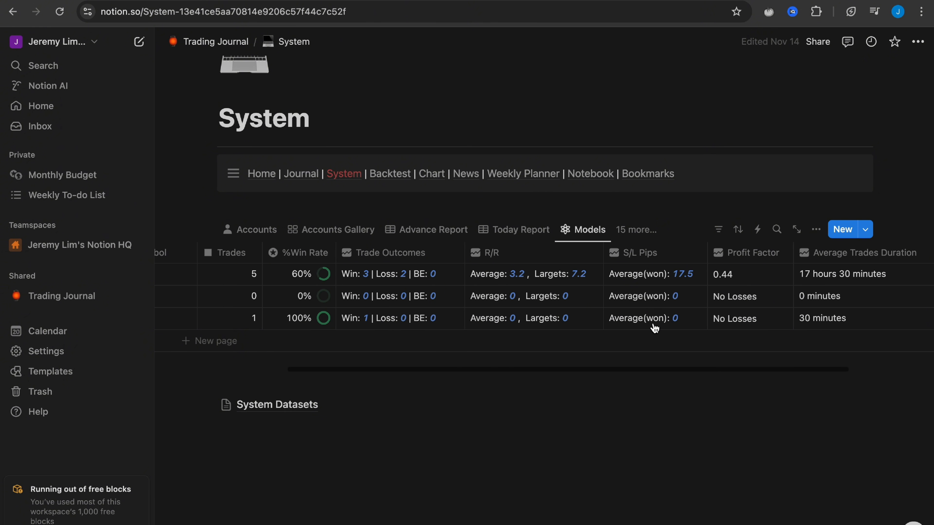
scroll(655, 327, right, 3)
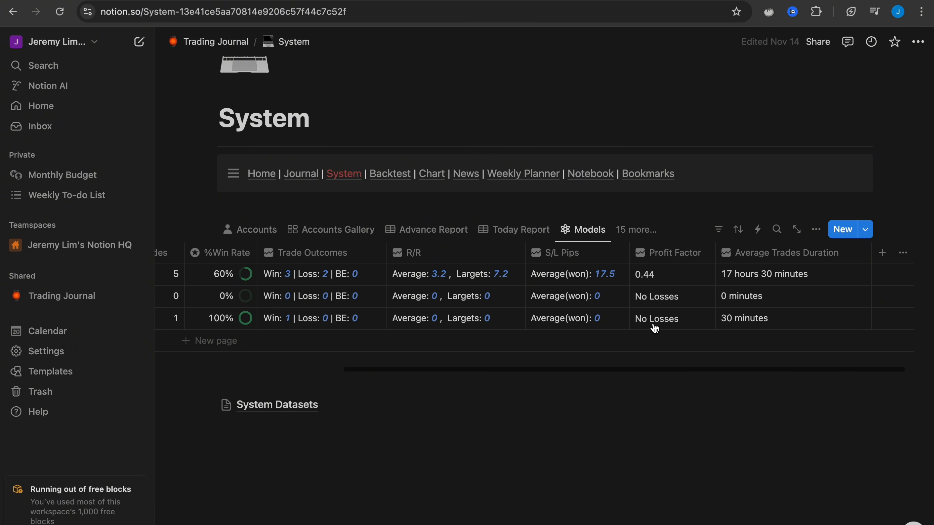
scroll(655, 328, right, 1)
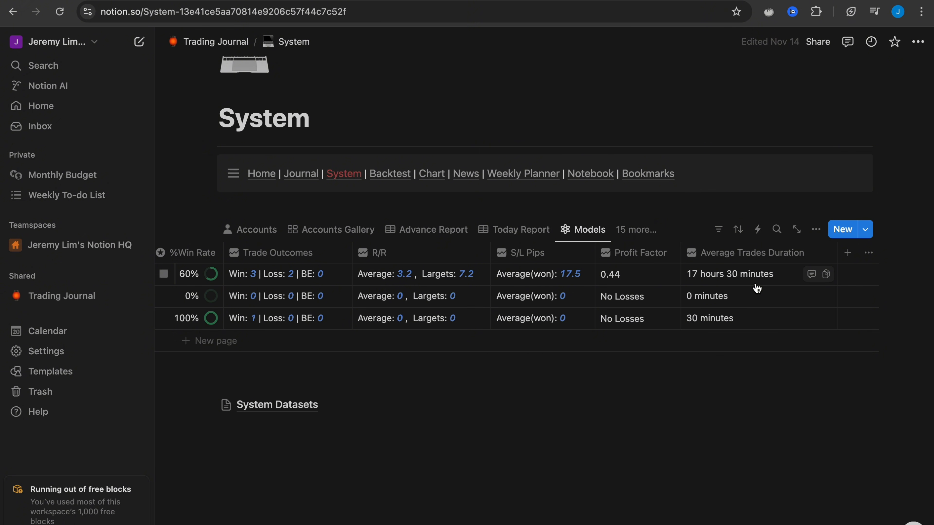
scroll(743, 286, left, 1)
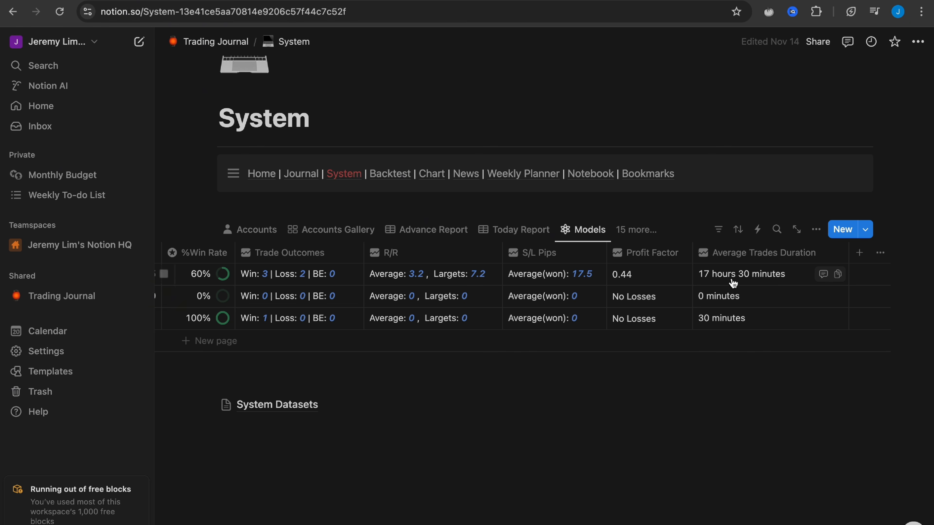
Look through the list of the System database's remaining views and switch to the Sessions view.
click(638, 231)
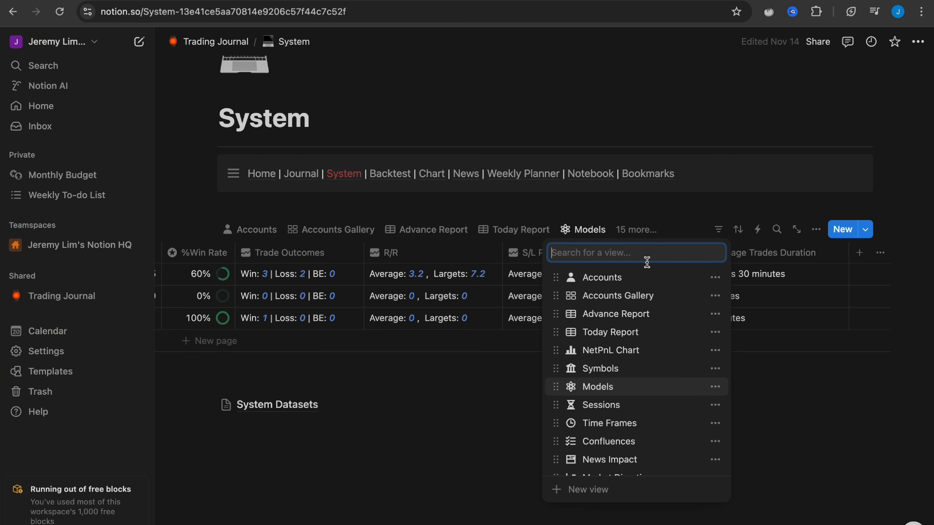
scroll(646, 375, down, 2)
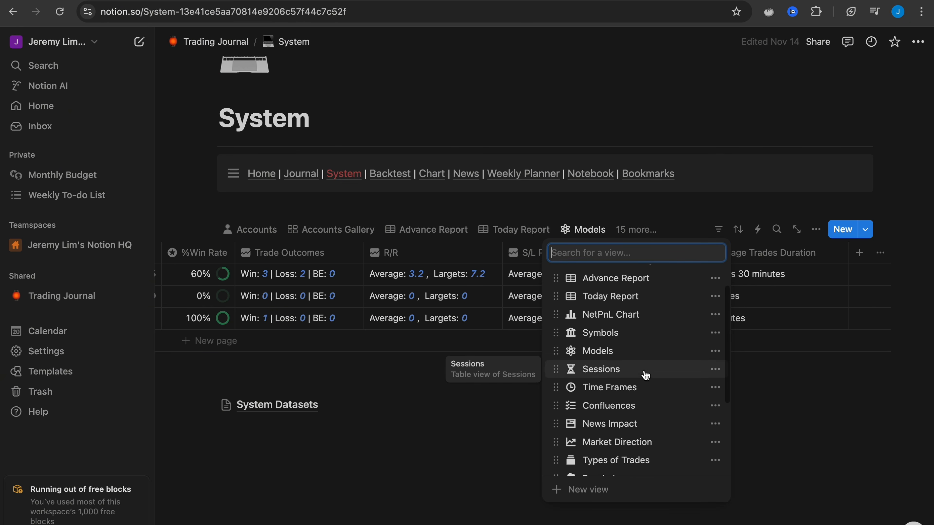
click(455, 411)
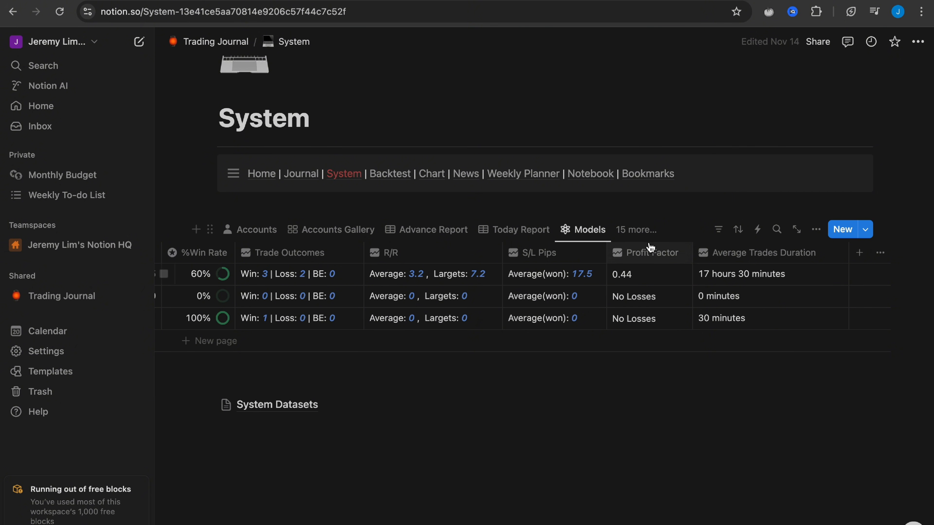
click(641, 231)
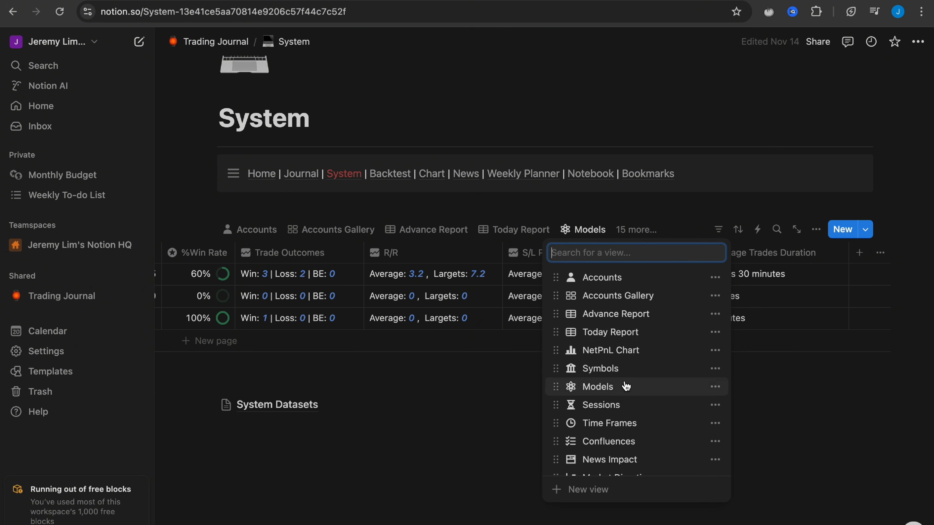
click(522, 442)
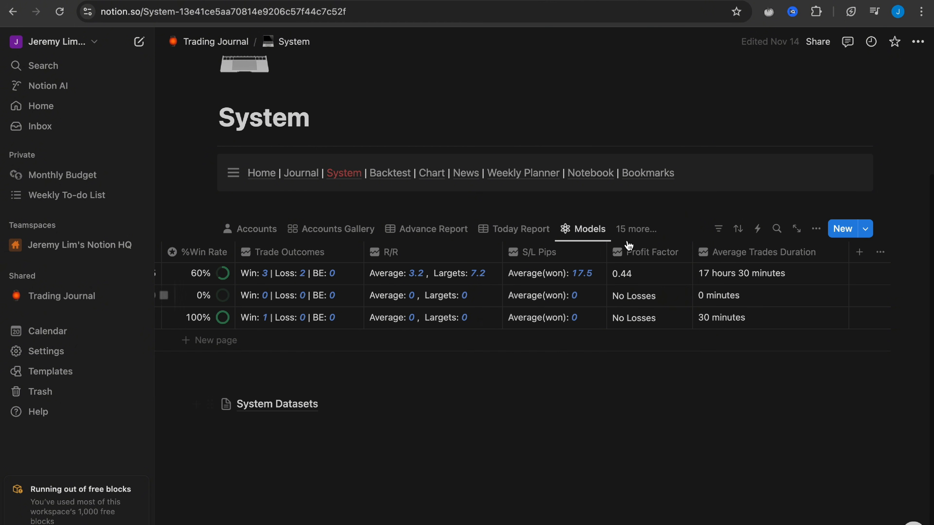
click(638, 229)
scroll(607, 442, down, 1)
click(640, 389)
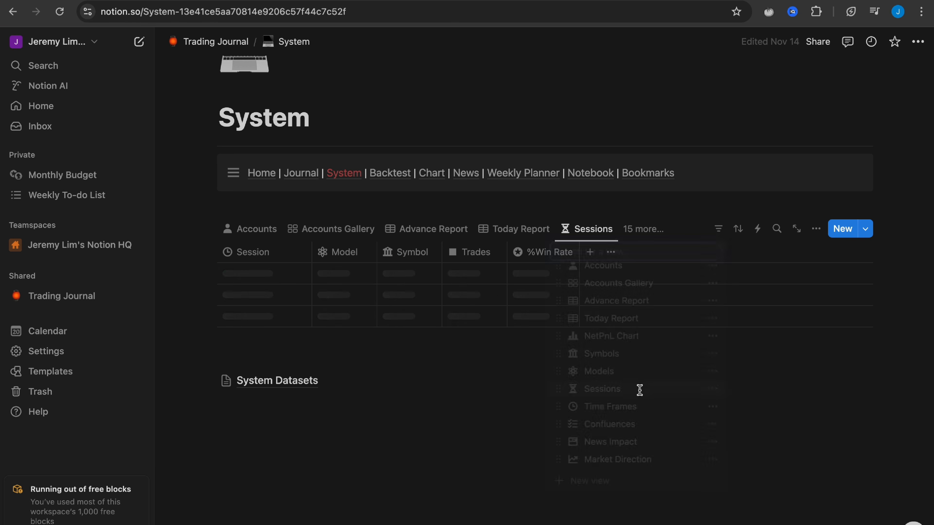
Switch the System database from Sessions to the Time Frames view and check trades and win rate per time frame.
click(646, 234)
click(640, 195)
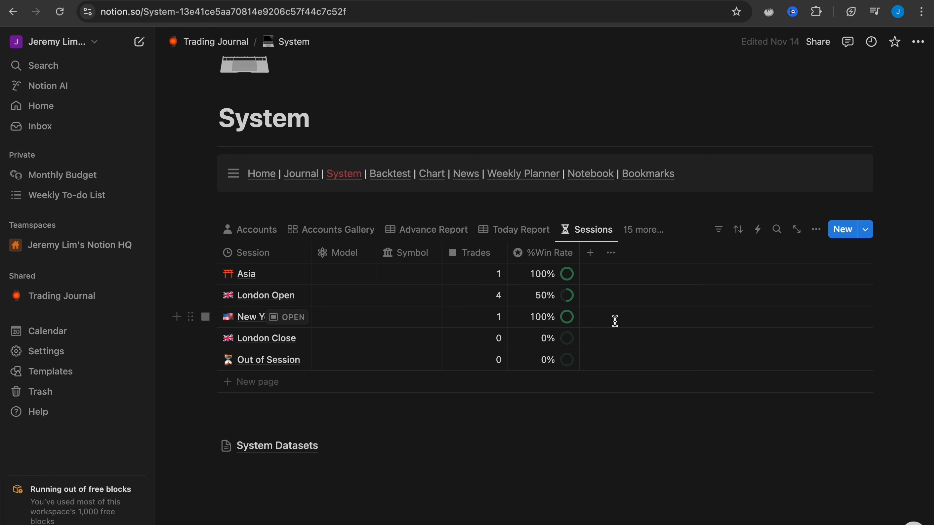
click(641, 230)
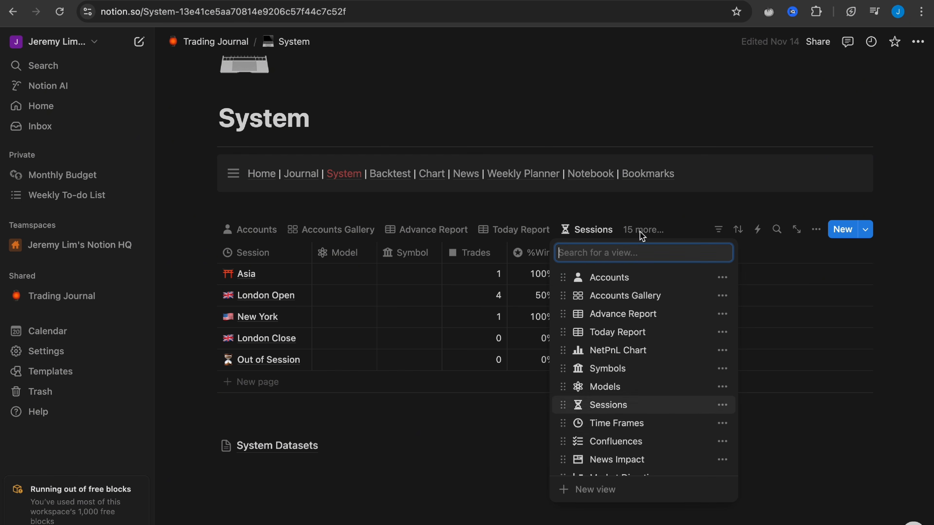
click(664, 425)
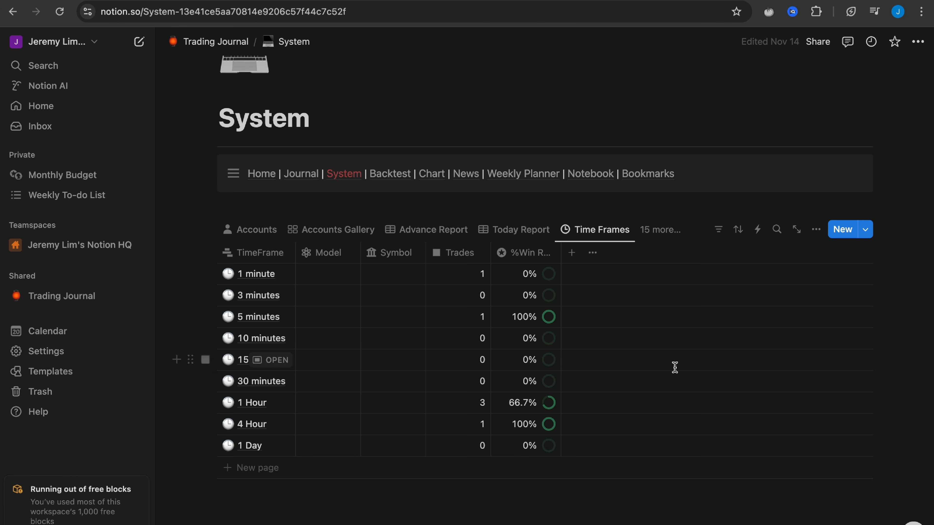
scroll(674, 368, down, 1)
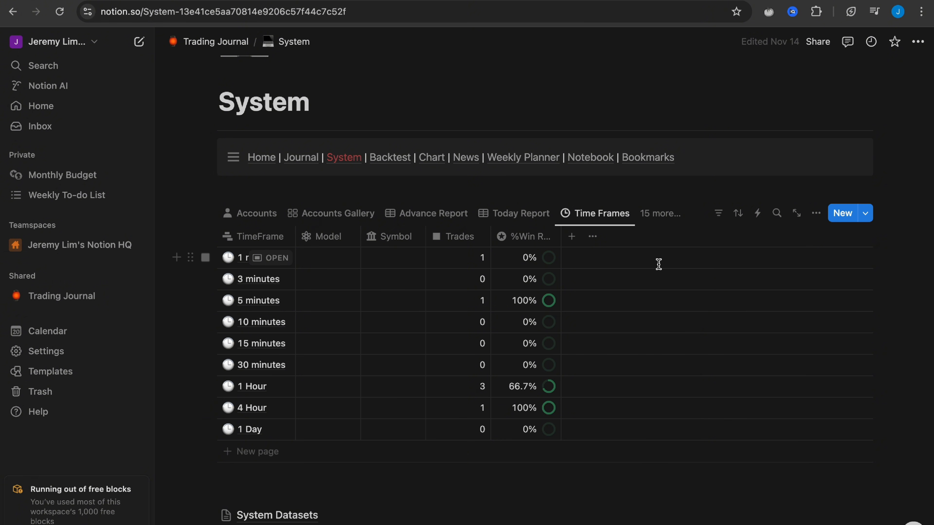
Check the trades and win rates in the Confluences view, then in the Market Direction view.
click(666, 217)
scroll(665, 322, down, 1)
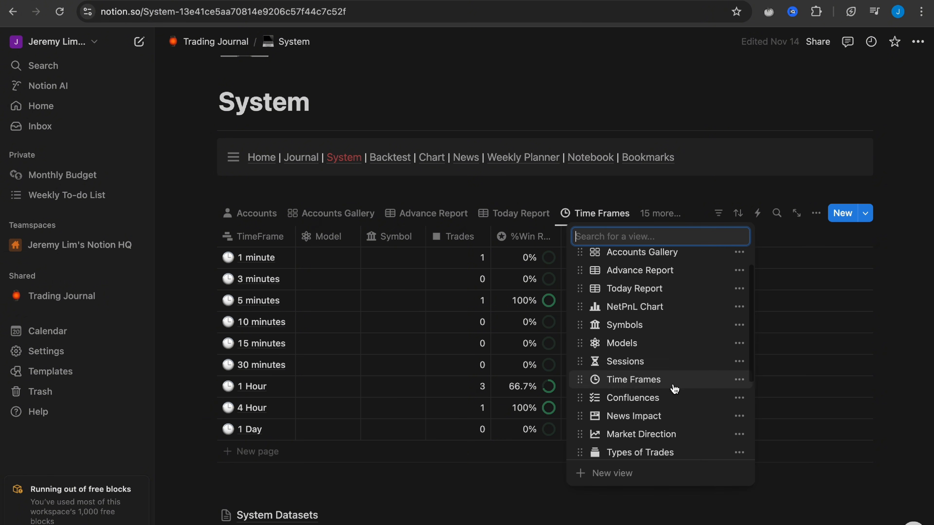
click(681, 399)
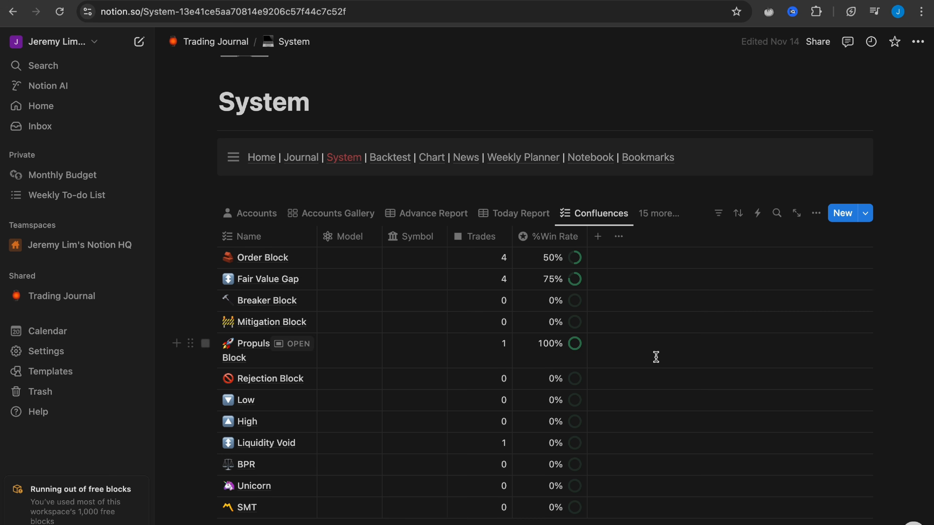
scroll(657, 357, down, 2)
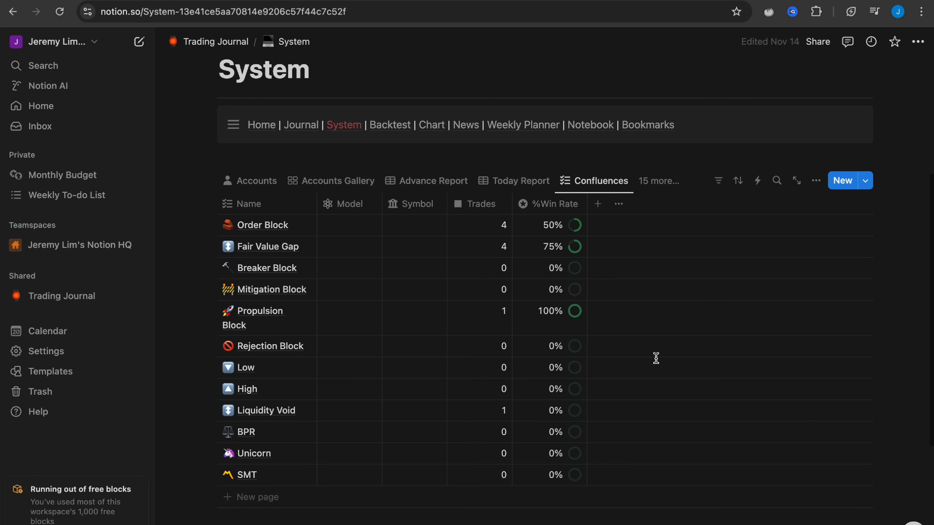
click(657, 187)
scroll(637, 405, down, 3)
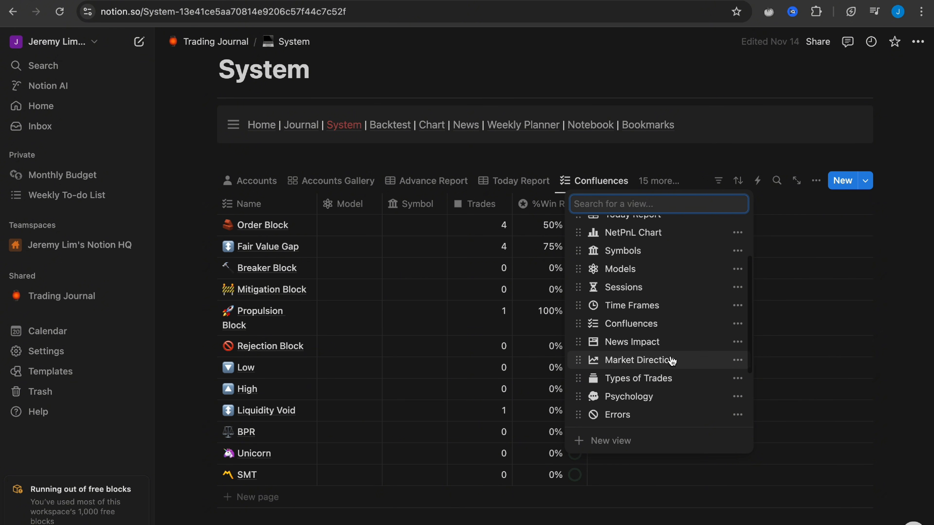
click(681, 361)
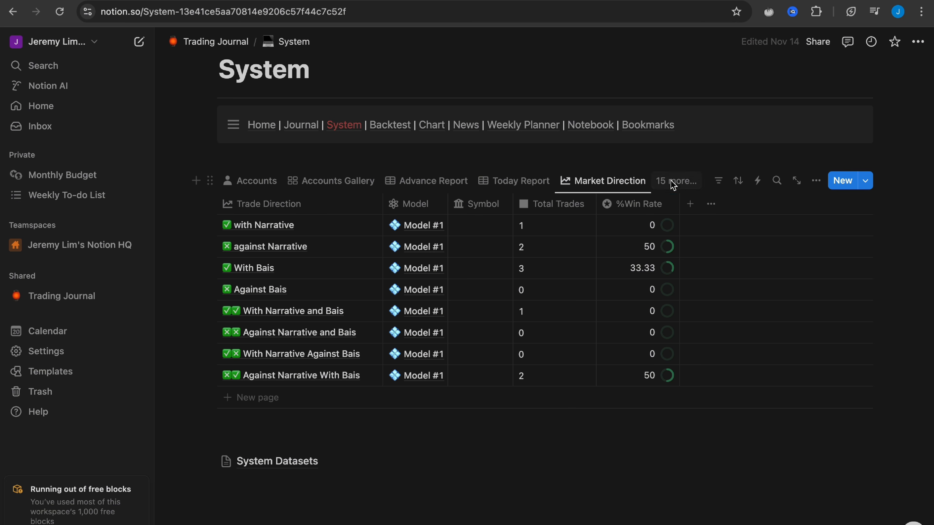
Open the Types of Trades view, then the Psychology view, and check the trades and win rate of each entry.
click(673, 185)
scroll(662, 368, down, 3)
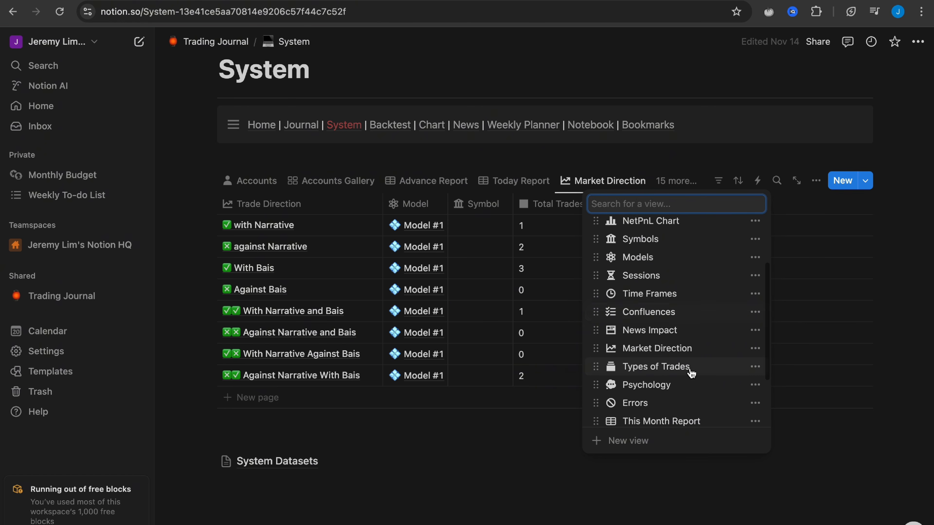
click(657, 368)
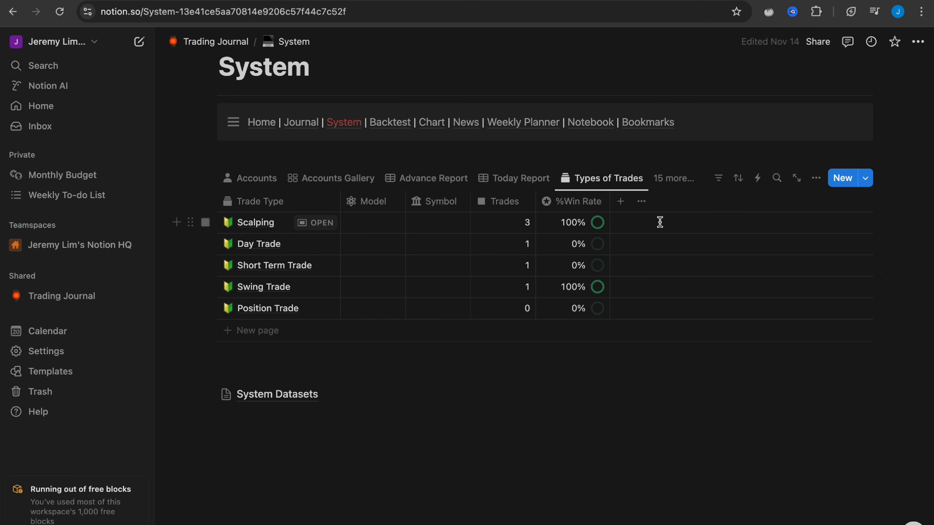
click(671, 179)
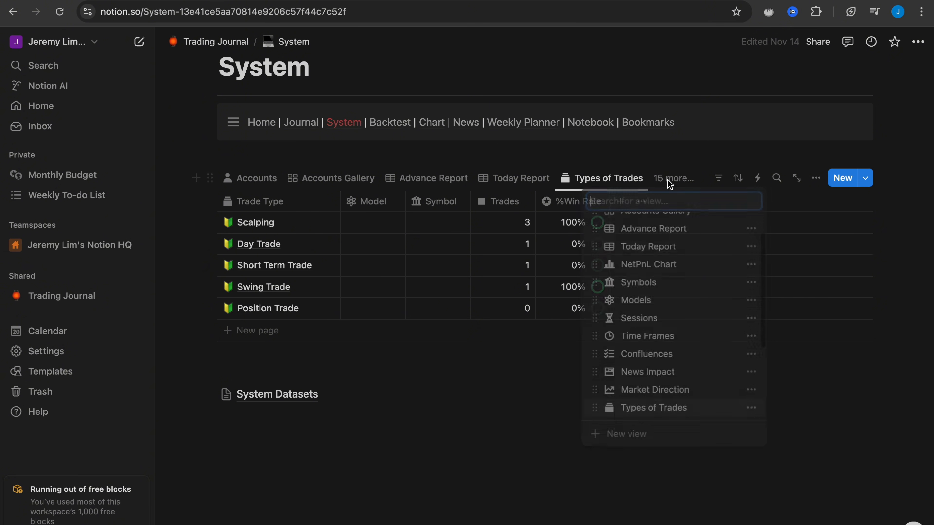
scroll(683, 377, down, 4)
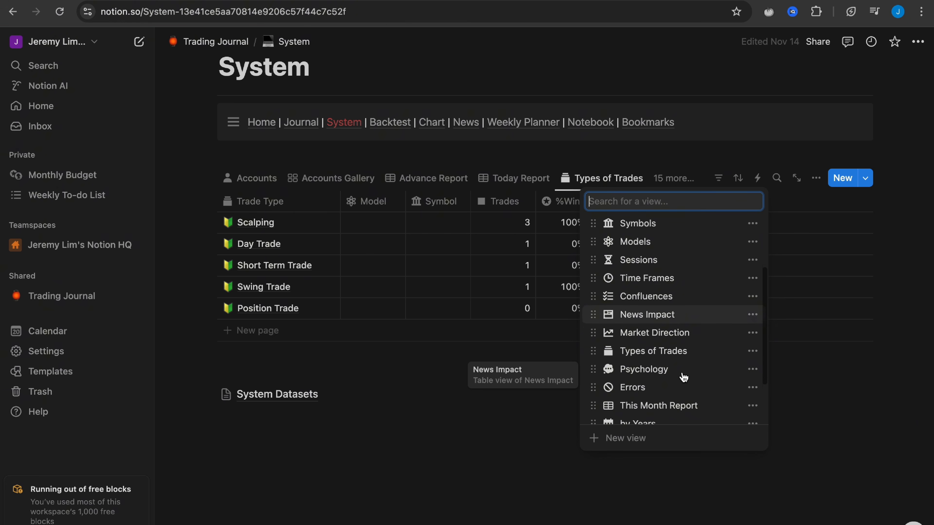
scroll(683, 377, down, 2)
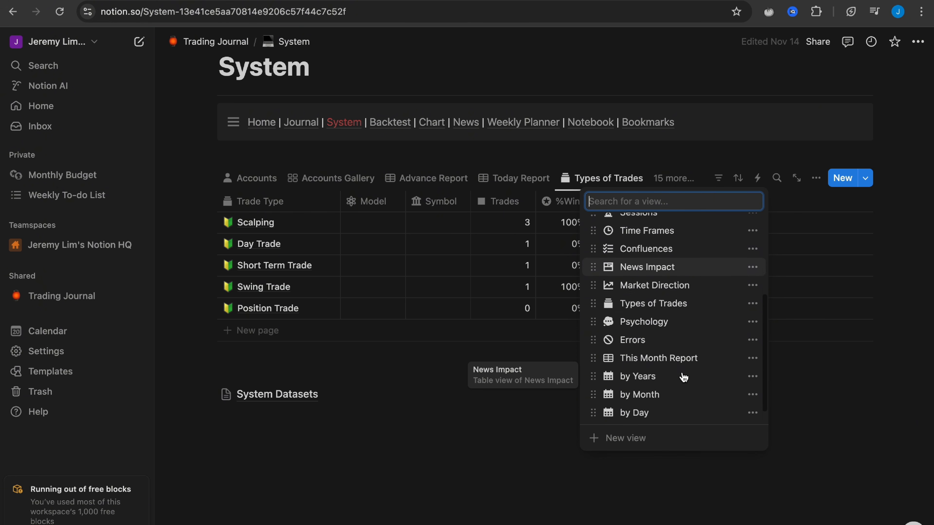
click(688, 320)
scroll(690, 360, down, 1)
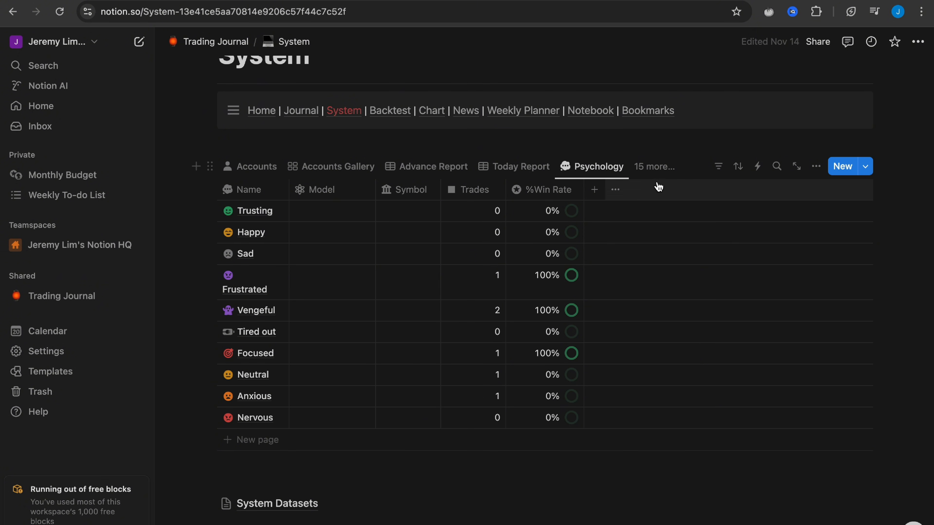
Switch to the This Month Report view and examine the monthly report's columns from Total Trades through to Models.
click(655, 167)
scroll(677, 348, down, 2)
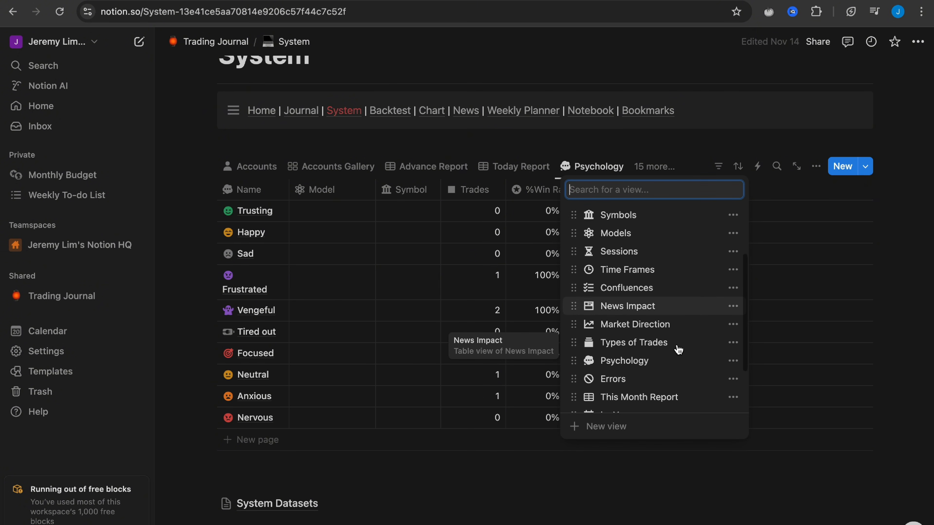
scroll(679, 349, down, 2)
click(688, 354)
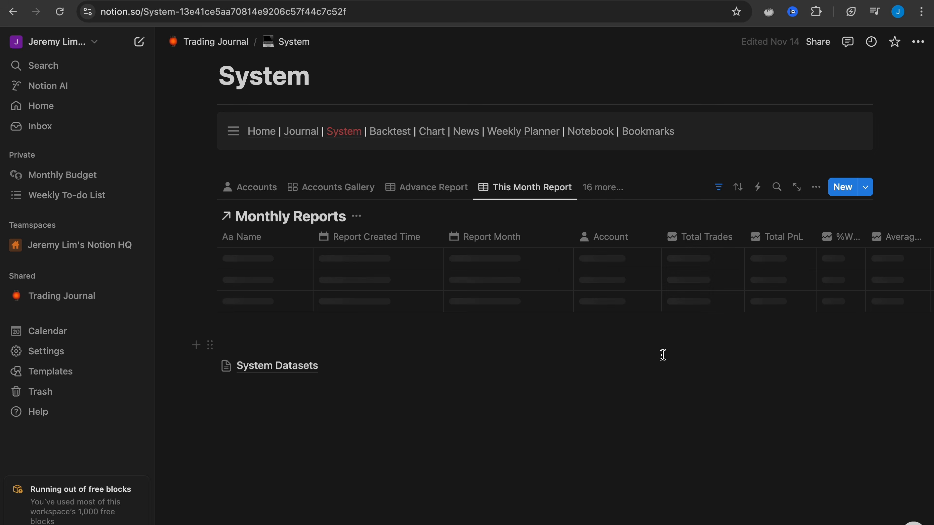
scroll(662, 355, down, 1)
scroll(656, 271, right, 4)
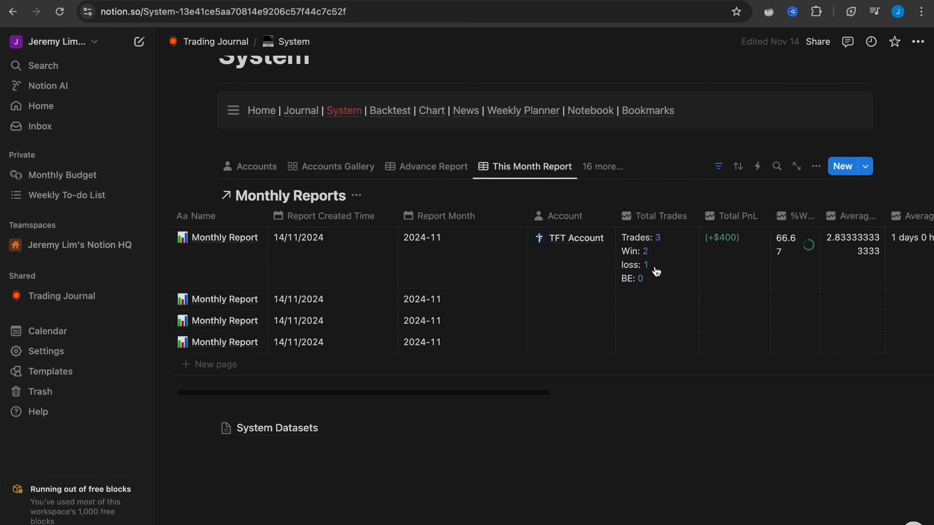
scroll(656, 272, right, 10)
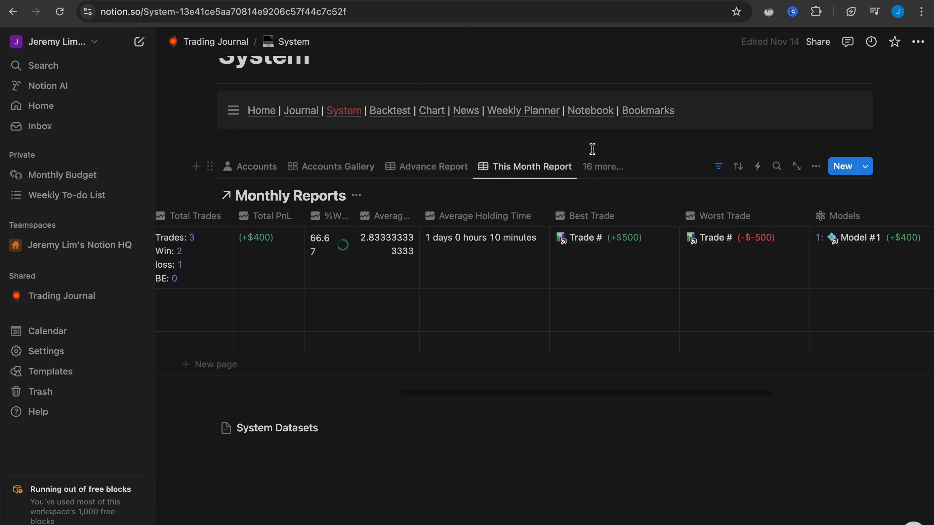
Switch to the by Day view and check the trades and win rate for each weekday.
click(598, 167)
scroll(566, 368, down, 3)
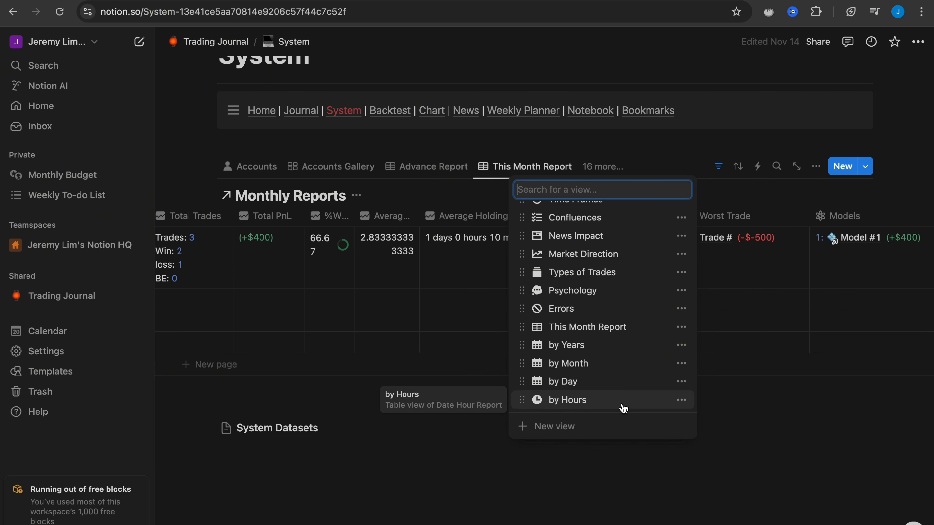
click(617, 383)
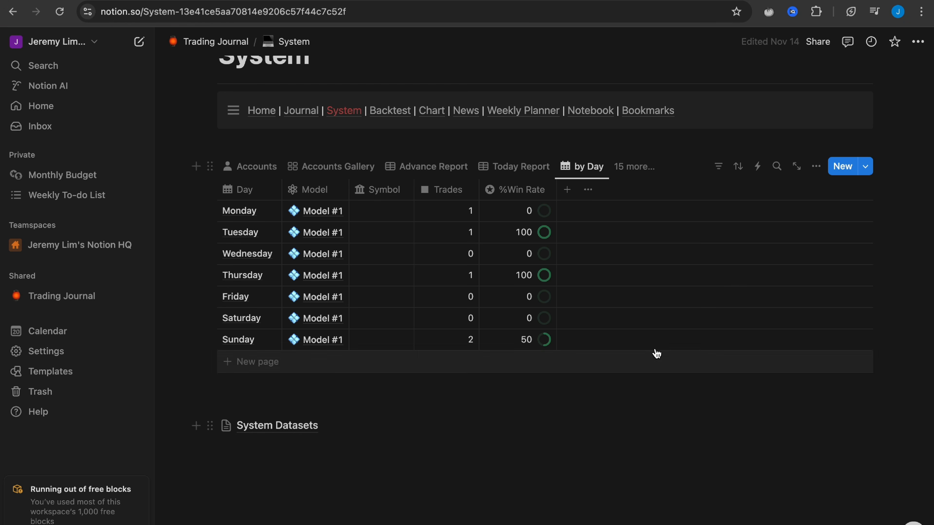
scroll(655, 338, down, 1)
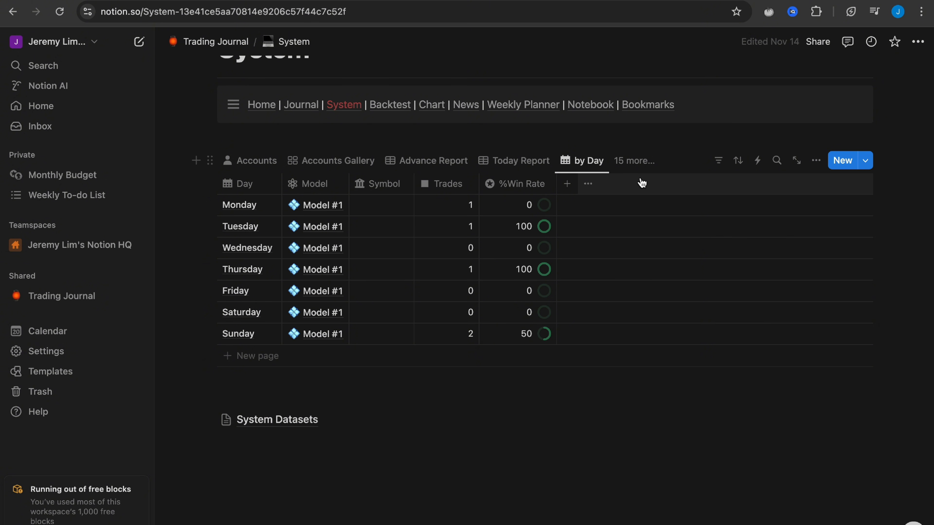
Switch to the by Hours view and examine the trades, win rate, average and max RR for each hour.
click(640, 161)
click(640, 163)
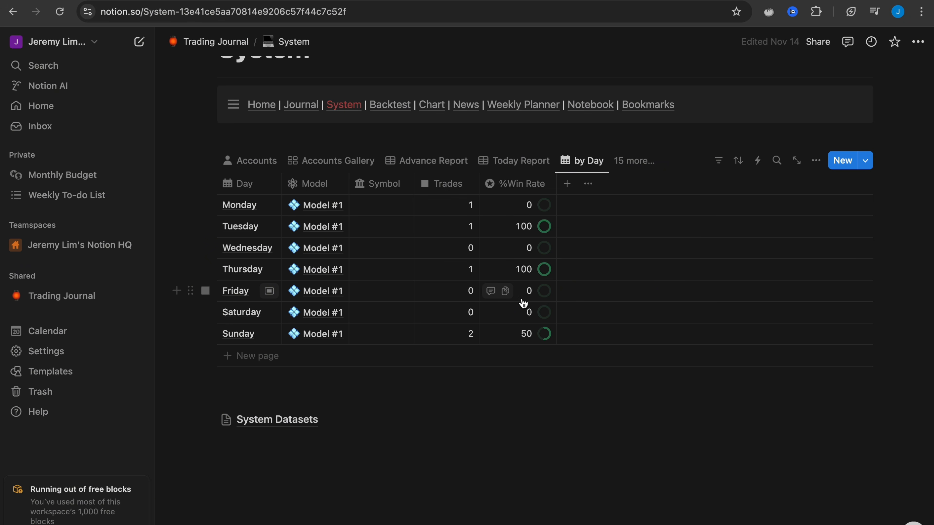
click(626, 166)
scroll(562, 368, down, 1)
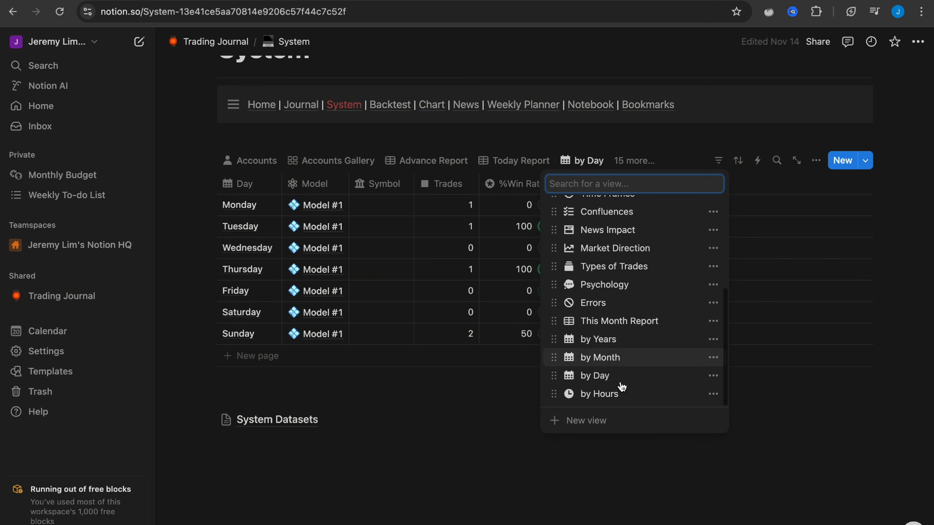
click(638, 399)
scroll(654, 368, down, 3)
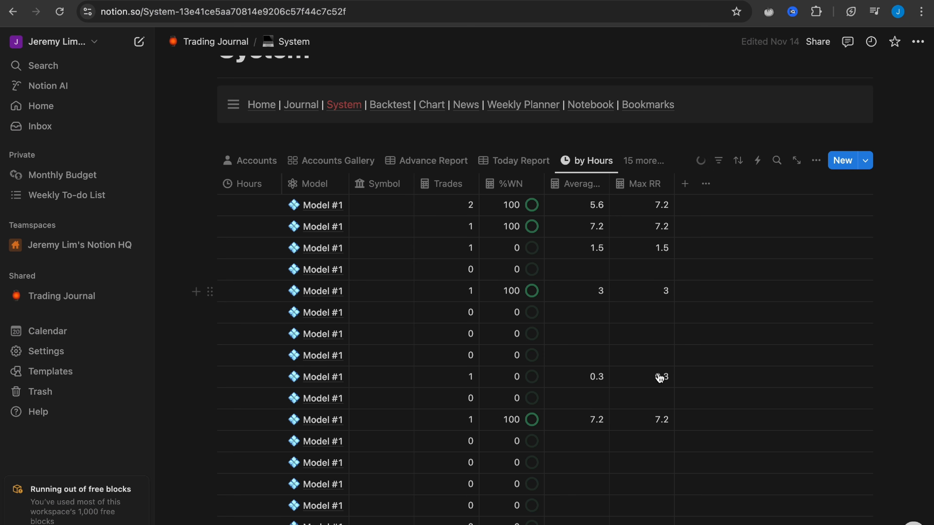
scroll(764, 421, down, 2)
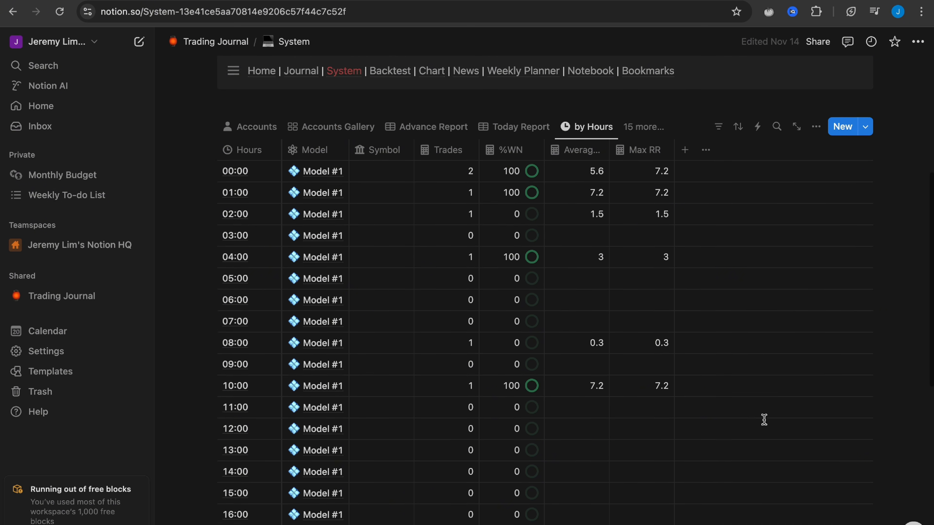
scroll(765, 420, up, 2)
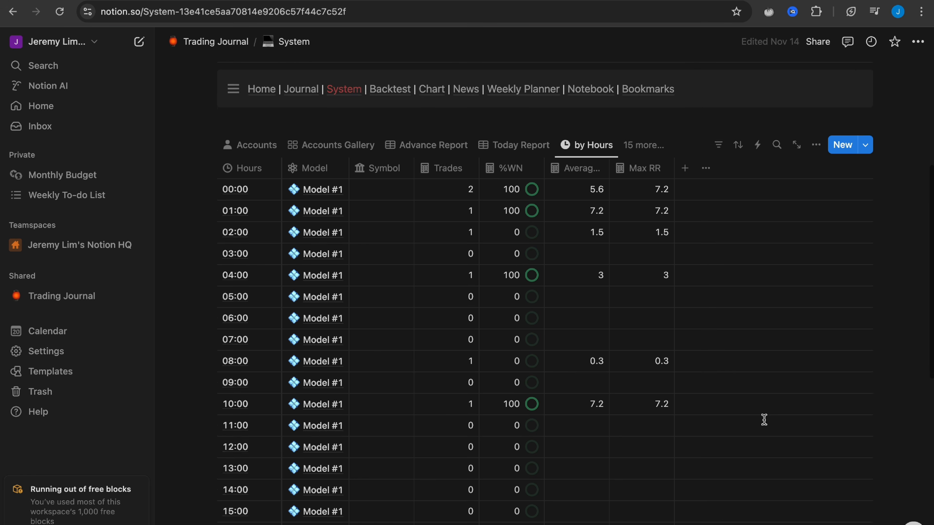
scroll(761, 416, up, 2)
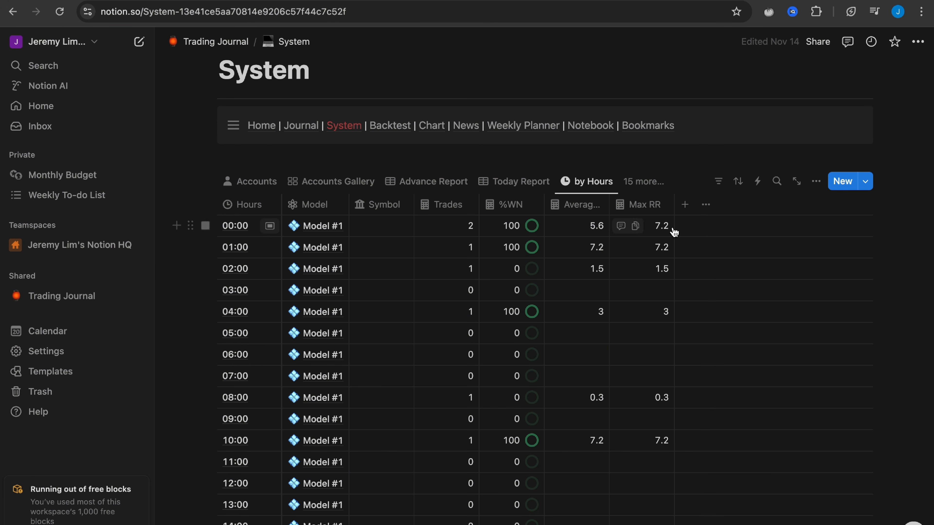
click(651, 183)
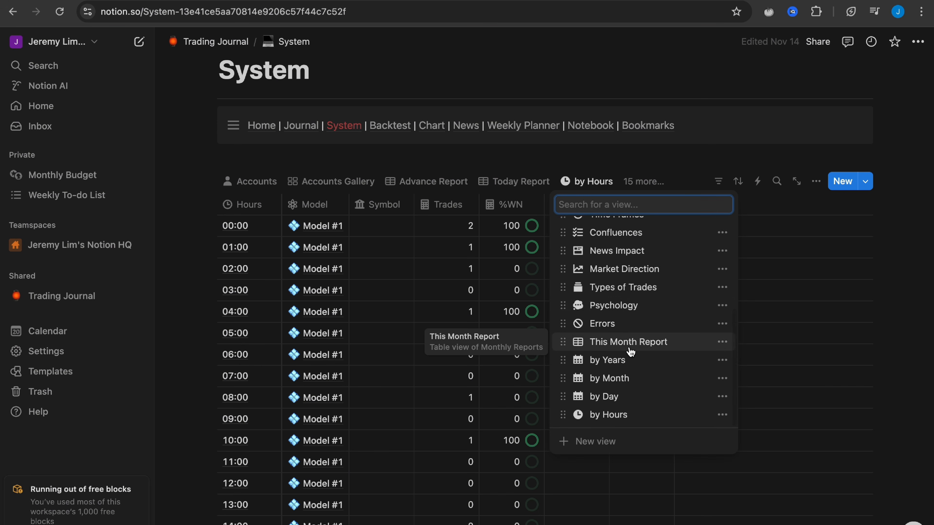
scroll(631, 351, up, 1)
click(813, 351)
scroll(705, 317, up, 2)
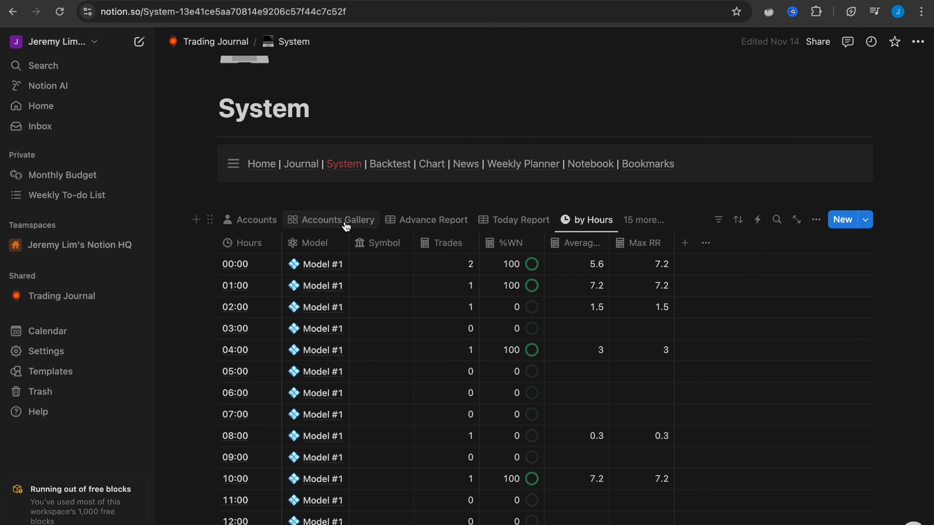
scroll(223, 202, up, 2)
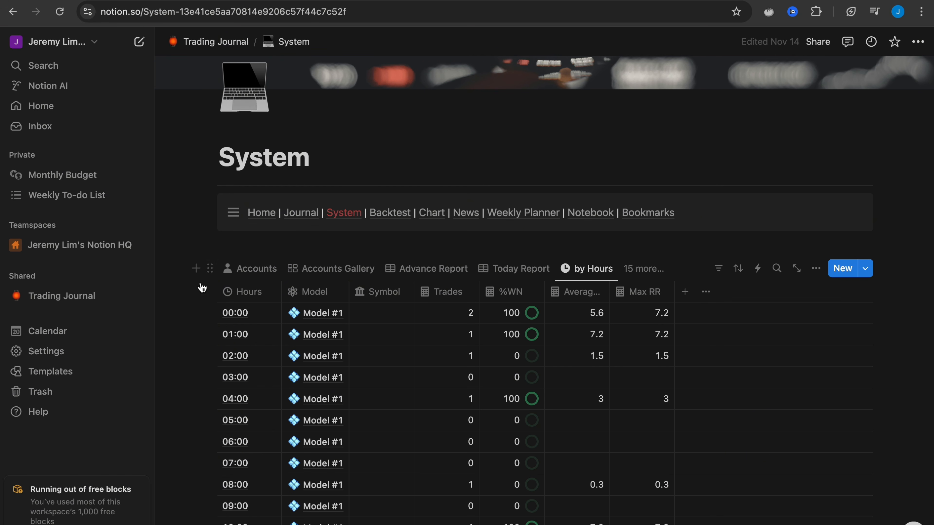
Go to the template Marketplace and search it for "trading journal" followed by the template creator's name.
click(96, 379)
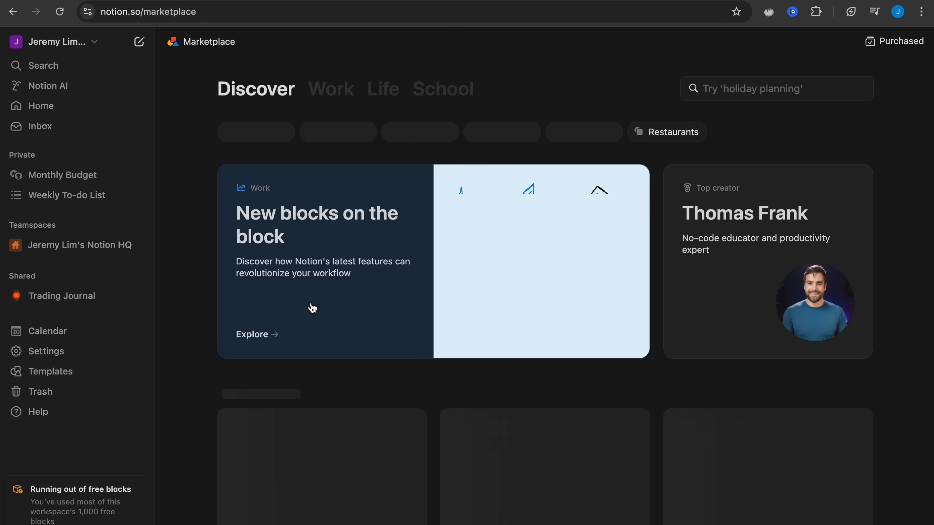
click(728, 87)
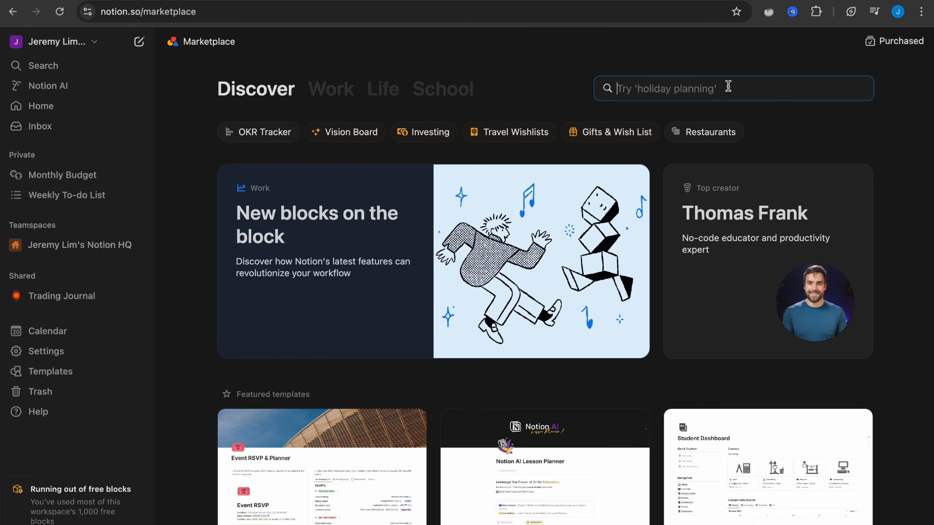
text(t)
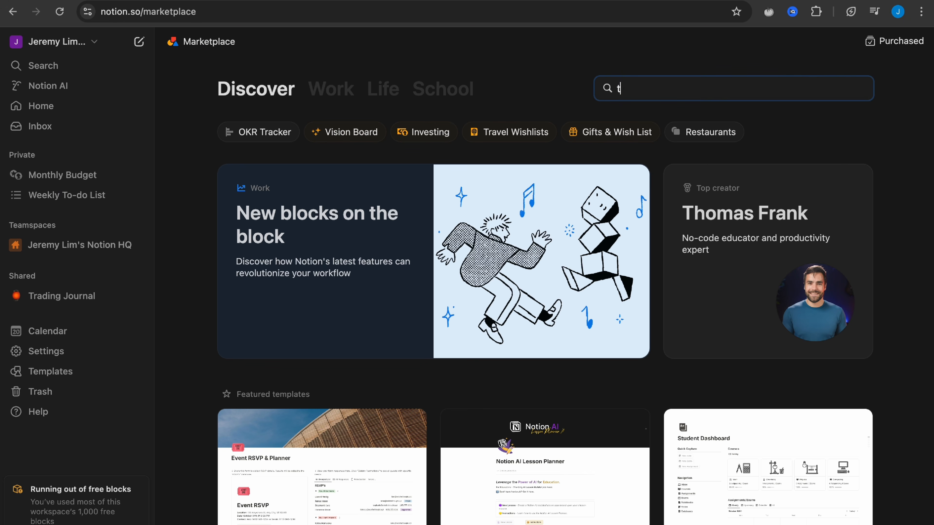
text(rading journal h)
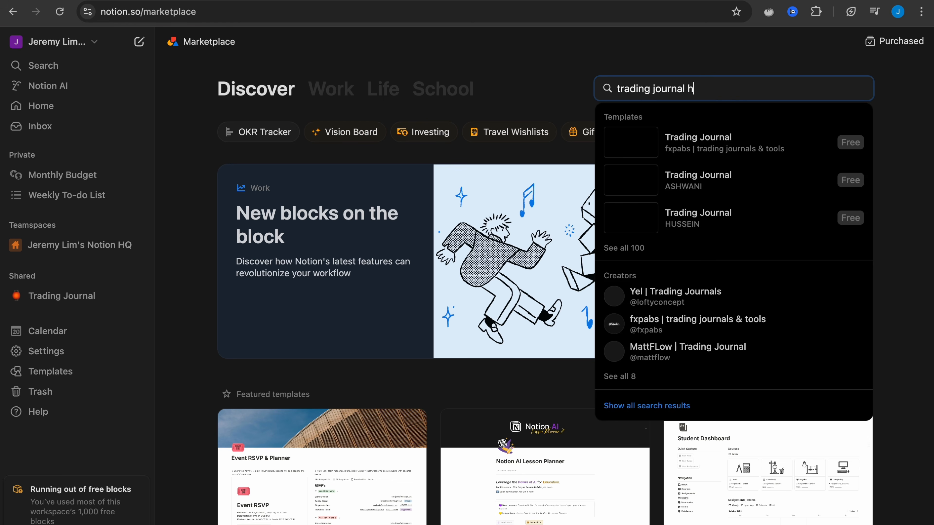
text(ussein)
key(Return)
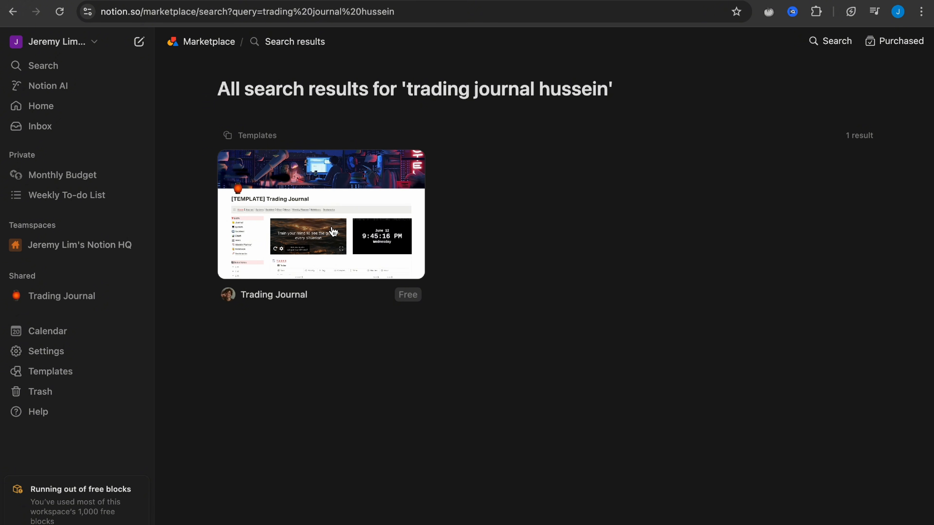
Open the Trading Journal template's listing from the search results and view its details down to the About section.
click(333, 231)
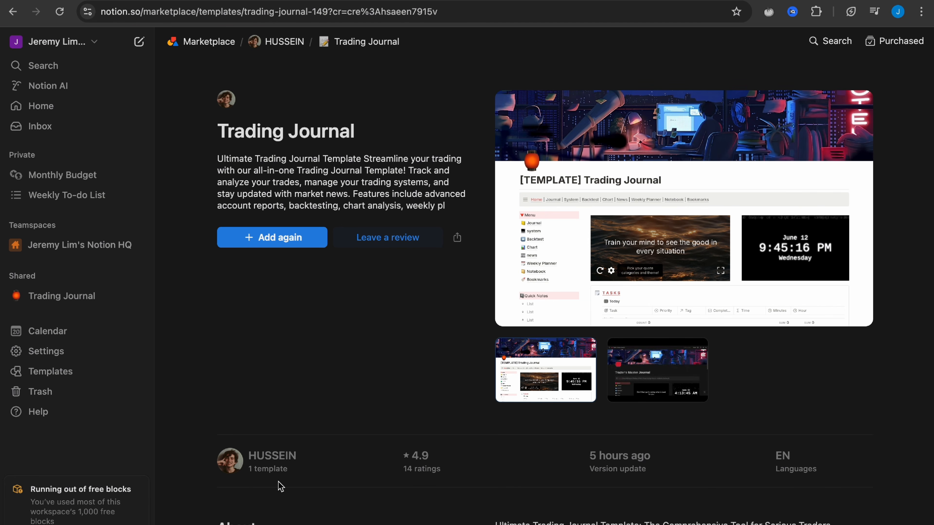
scroll(281, 487, down, 2)
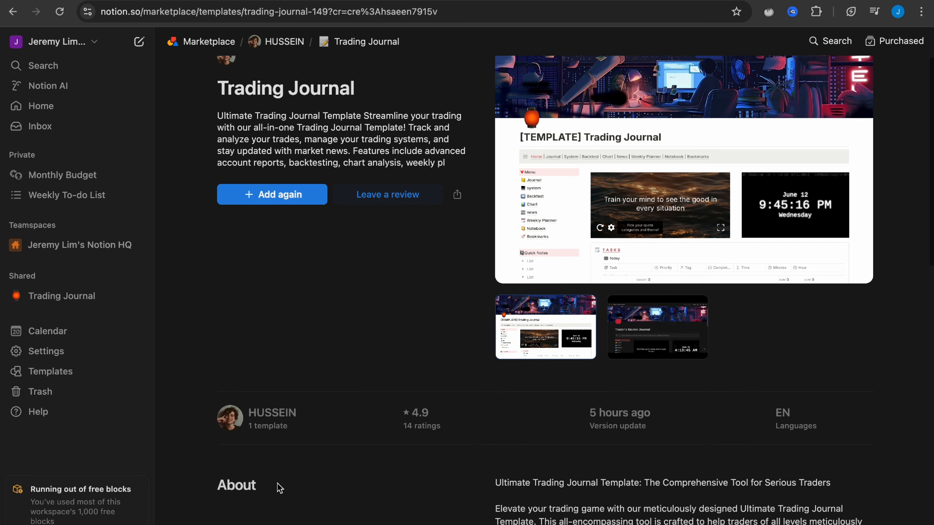
scroll(281, 488, down, 1)
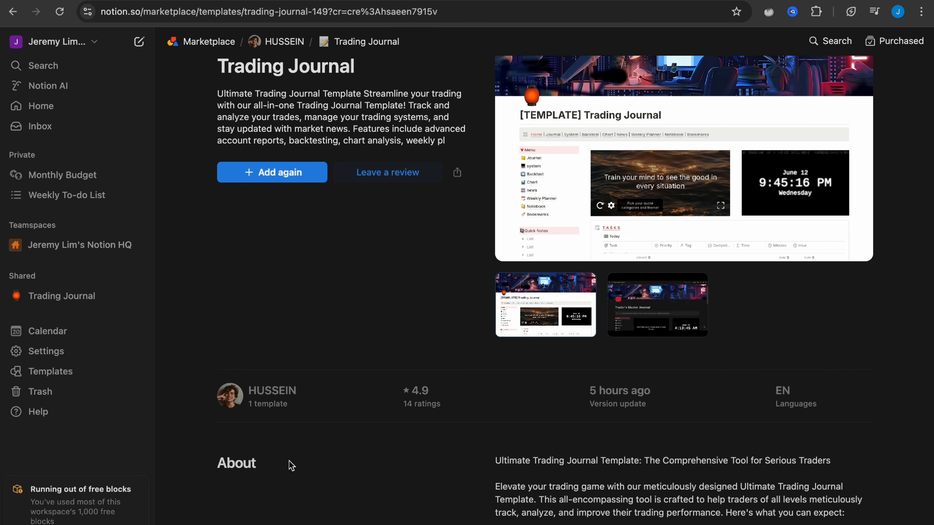